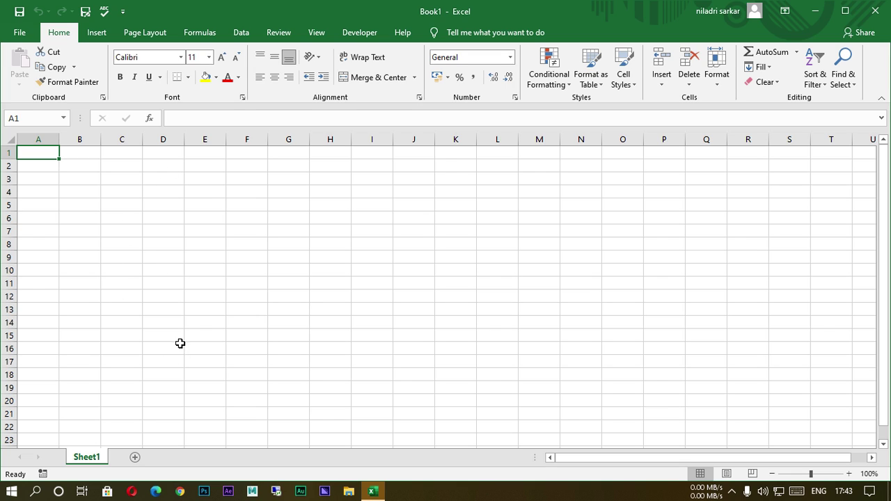
- Choose a paper size for the worksheet and set the page orientation to Portrait
left_click(169, 244)
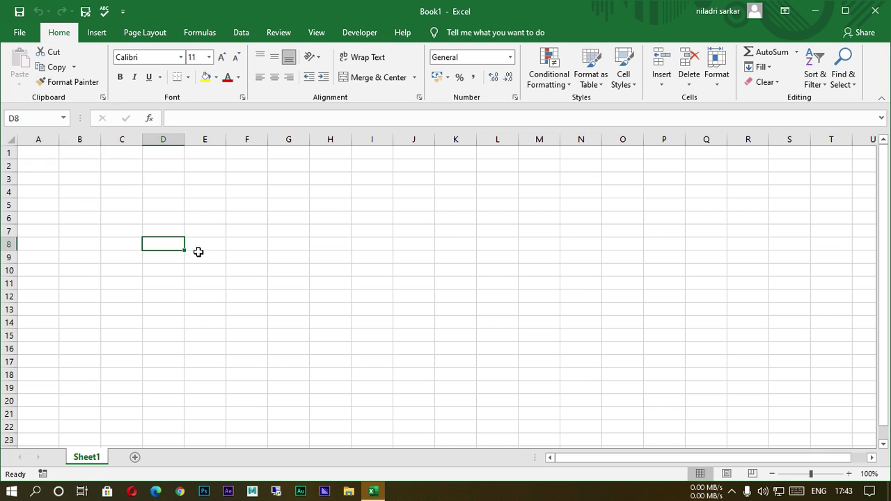
left_click(124, 206)
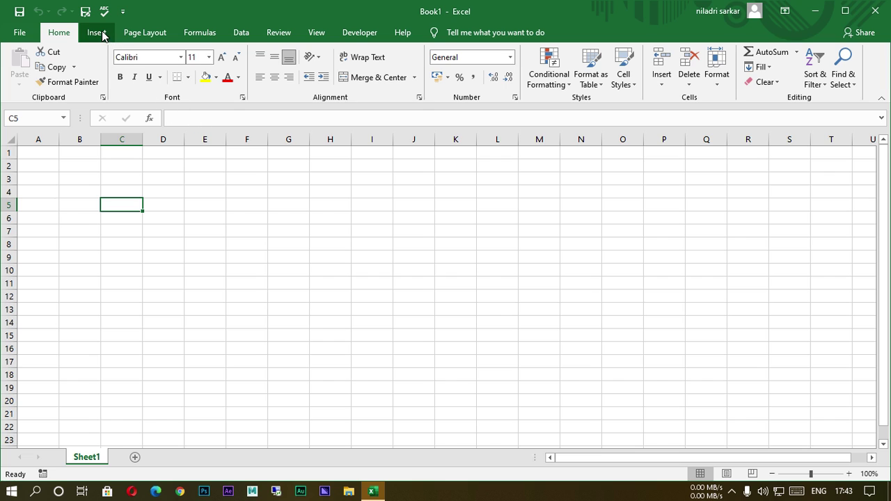
left_click(143, 32)
left_click(180, 86)
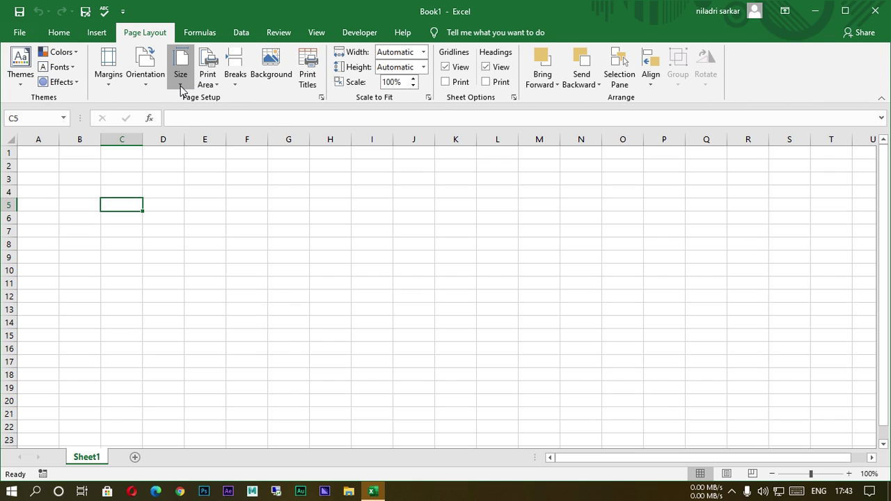
left_click(212, 281)
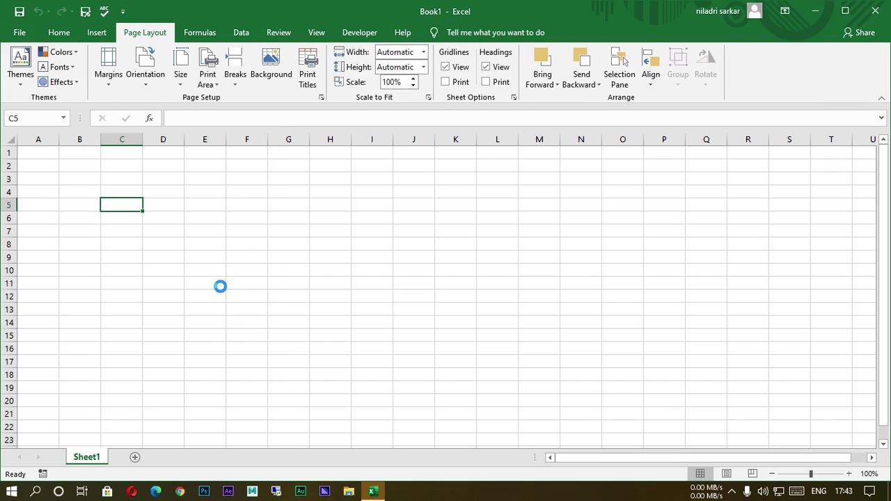
left_click(147, 82)
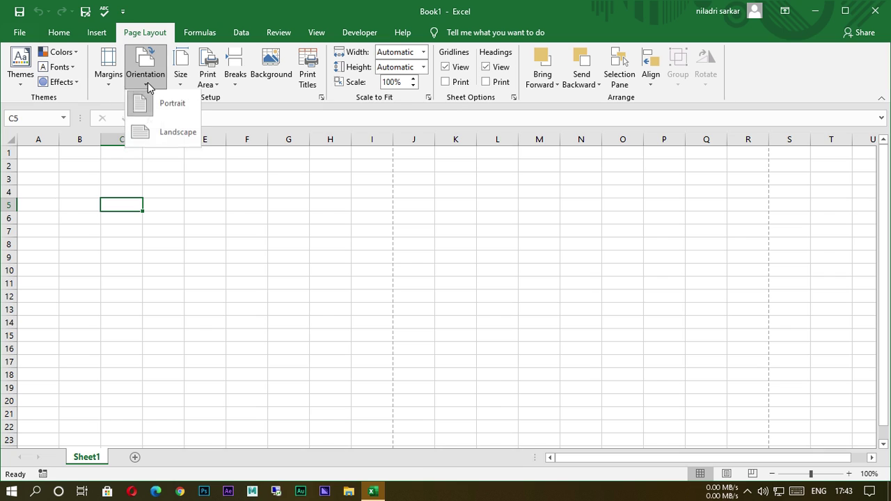
left_click(172, 116)
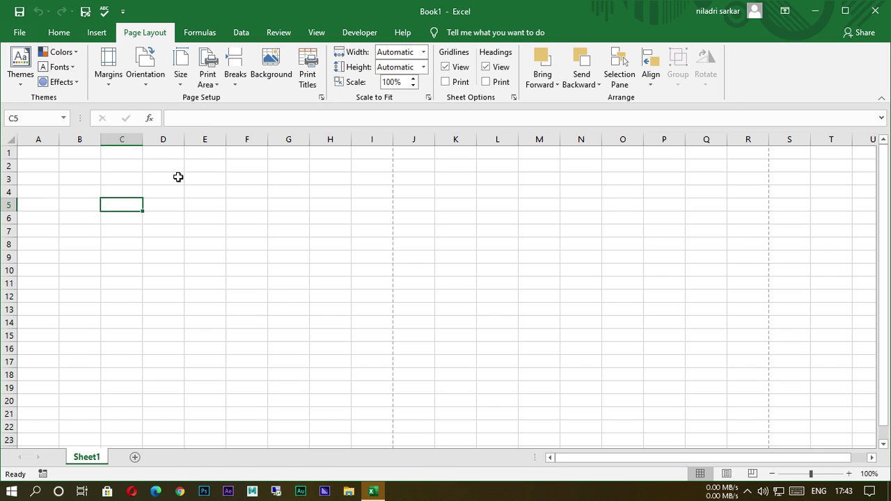
- Enter the company name "Shree krishna Enterprise" in cell A1
left_click(66, 32)
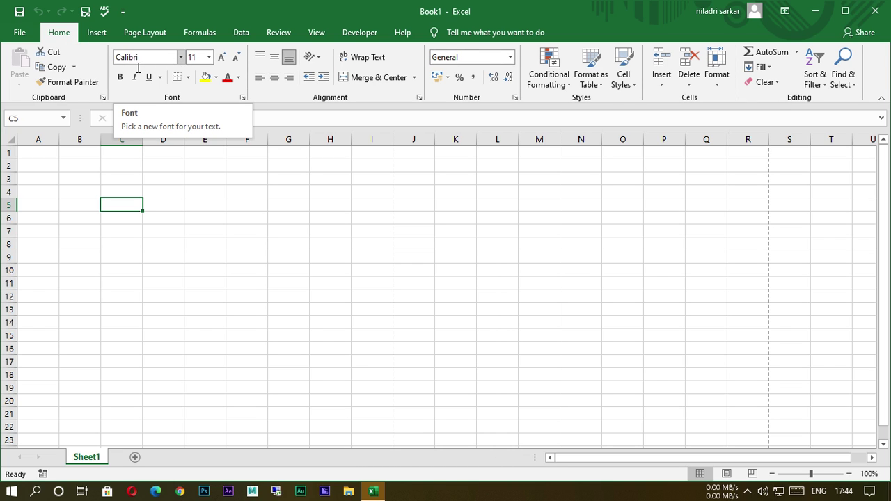
left_click(194, 298)
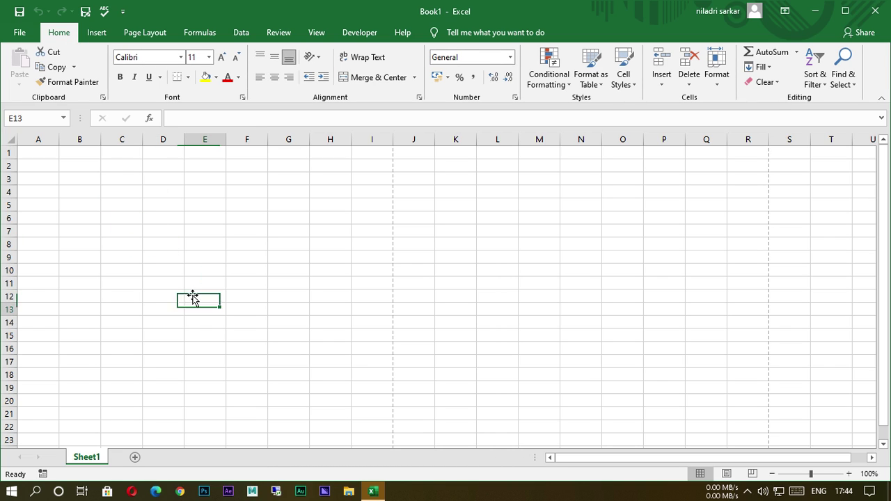
left_click(36, 158)
type("S")
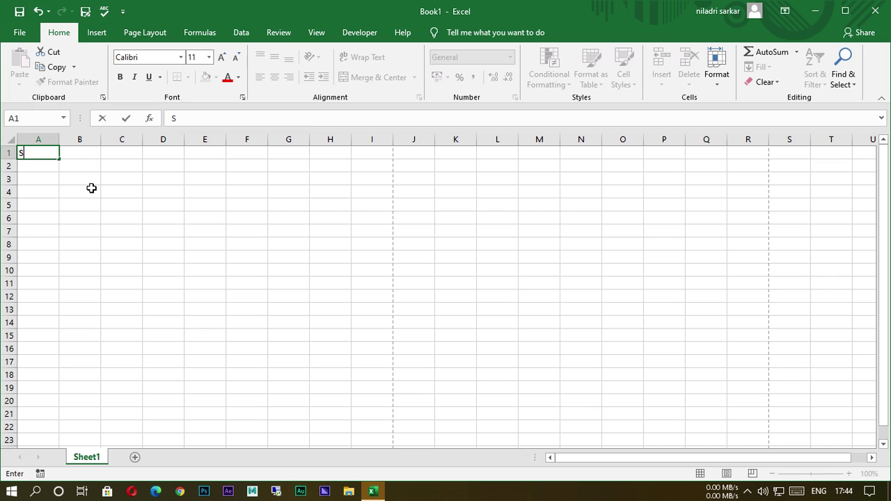
type("hree kl")
type("ishna")
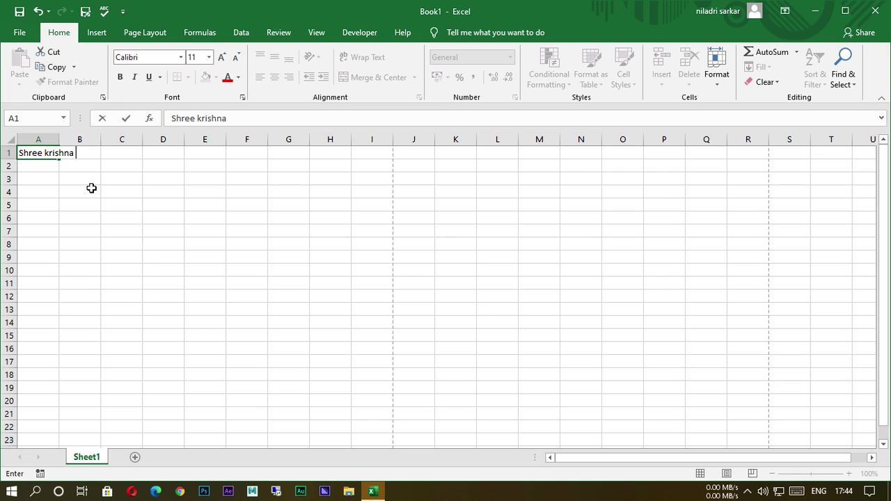
type(" Enterprise")
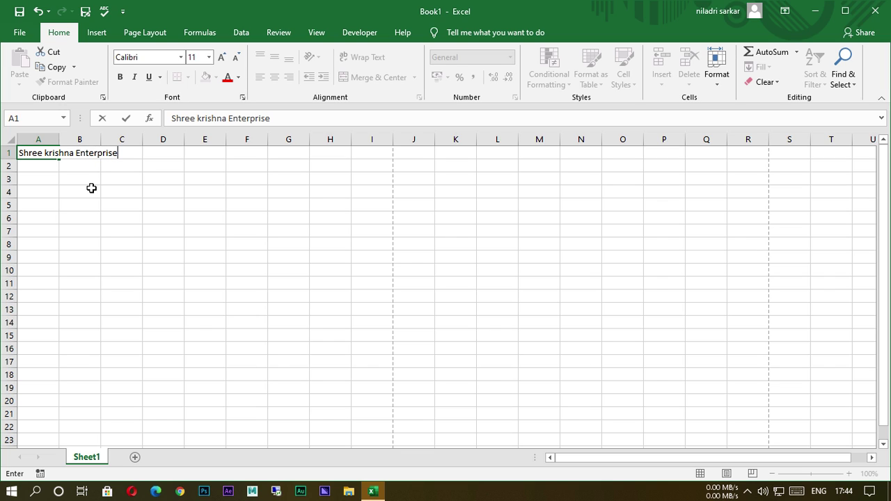
key("Return")
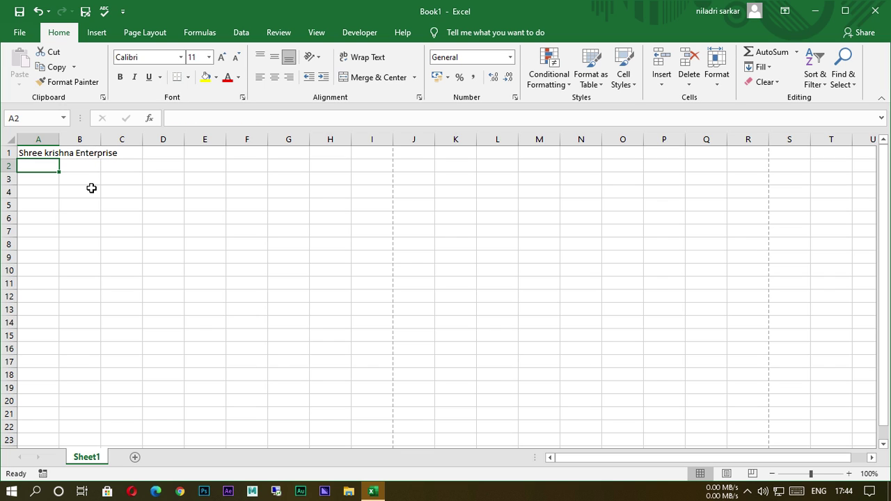
- Enter the company's street address in cell A2 and its city in cell A3
type("Andu")
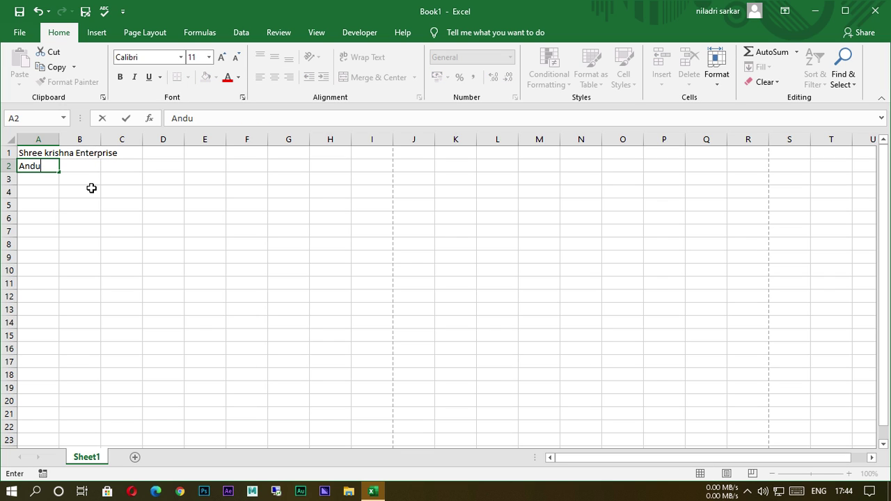
type("l Main Road")
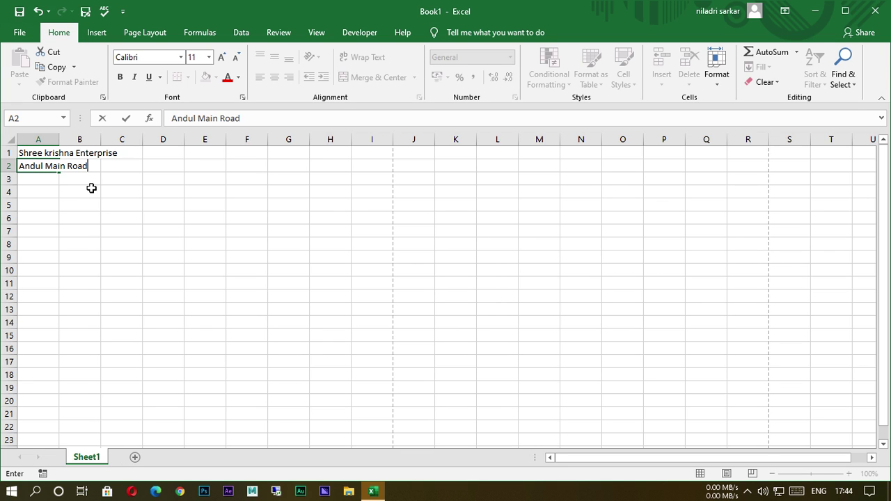
key("Return")
type("How")
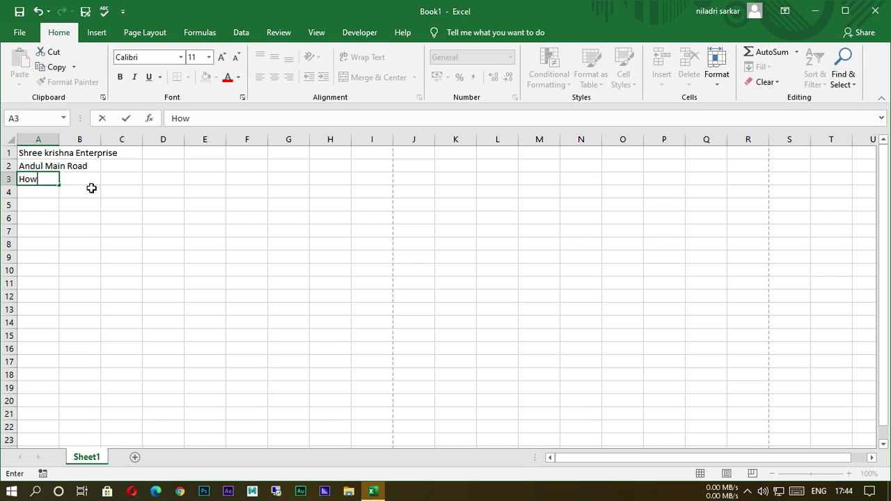
type("rah")
key("Return")
- Enter the label "Mobile No:" followed by the company's phone number in cell A4
type("M")
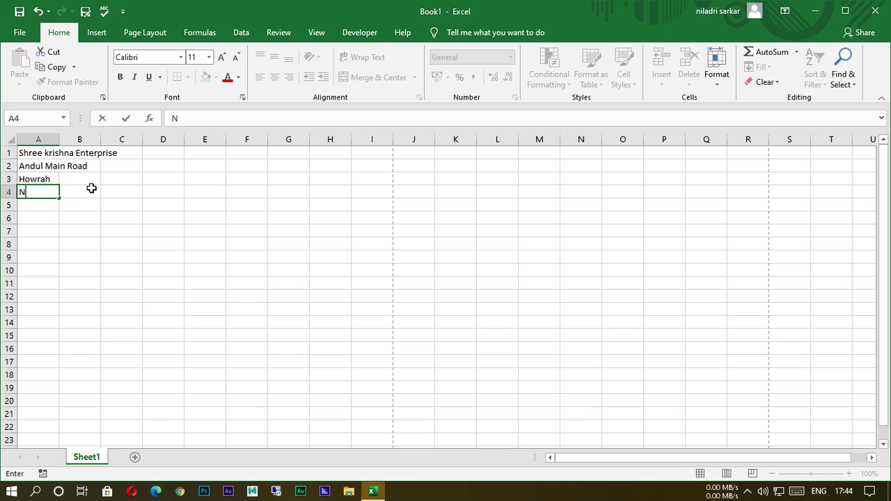
type("oboi")
key("BackSpace")
key("BackSpace")
type("ile No")
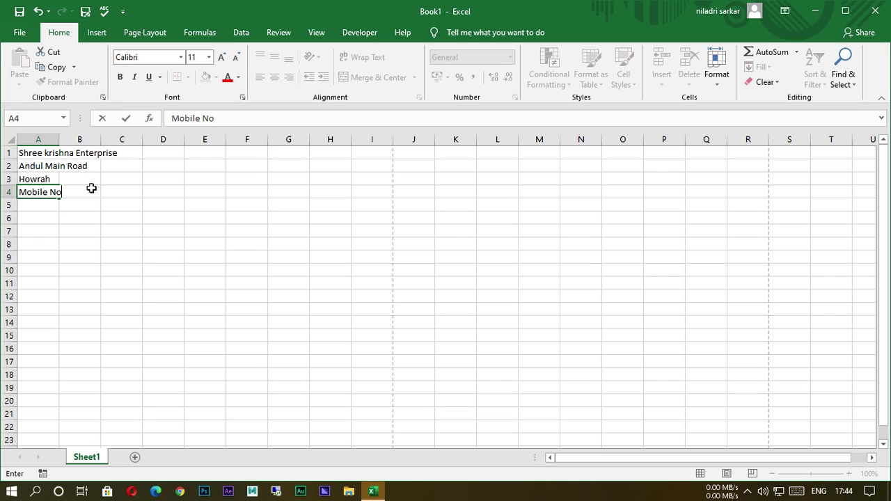
type(": 1452785")
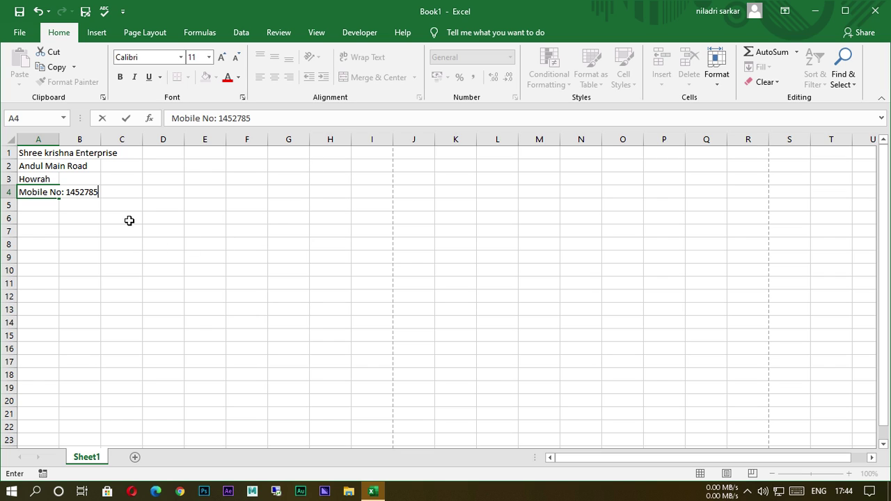
- Enter "GST No:", "Invoice No:" and "Date: 10-01-2021" in cells F1 to F3
left_click(241, 159)
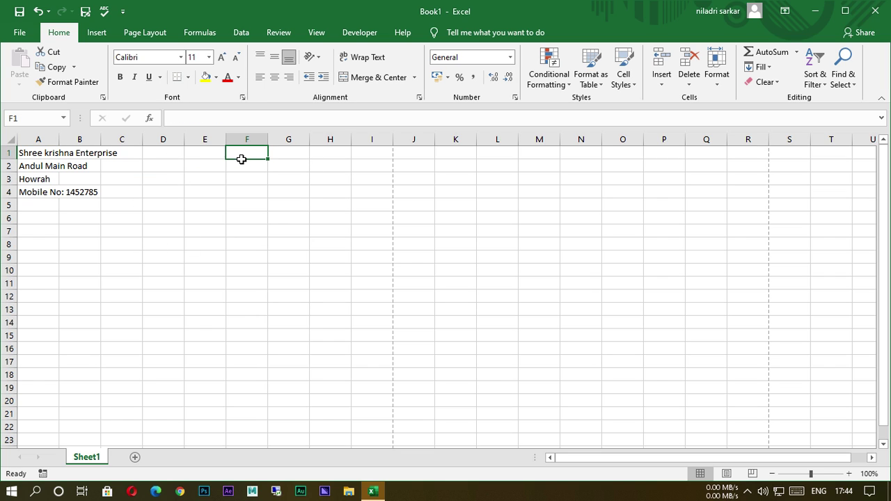
type("GS")
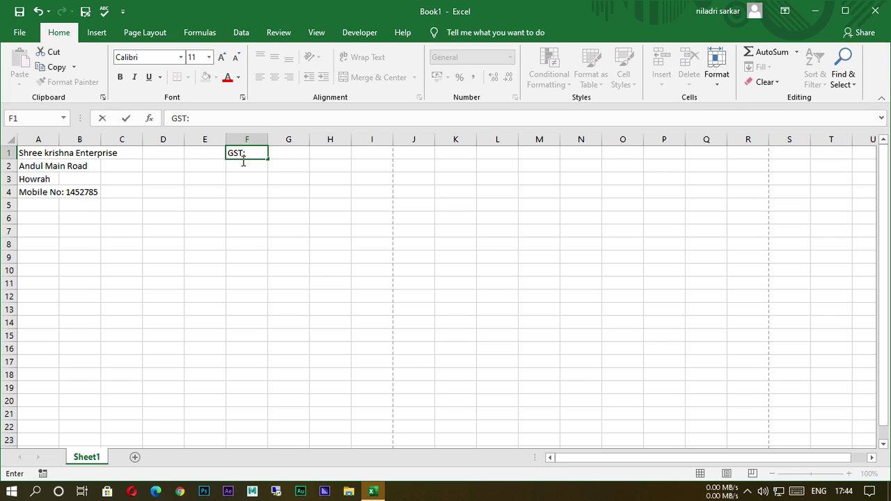
type("T No:")
key("Return")
type("I")
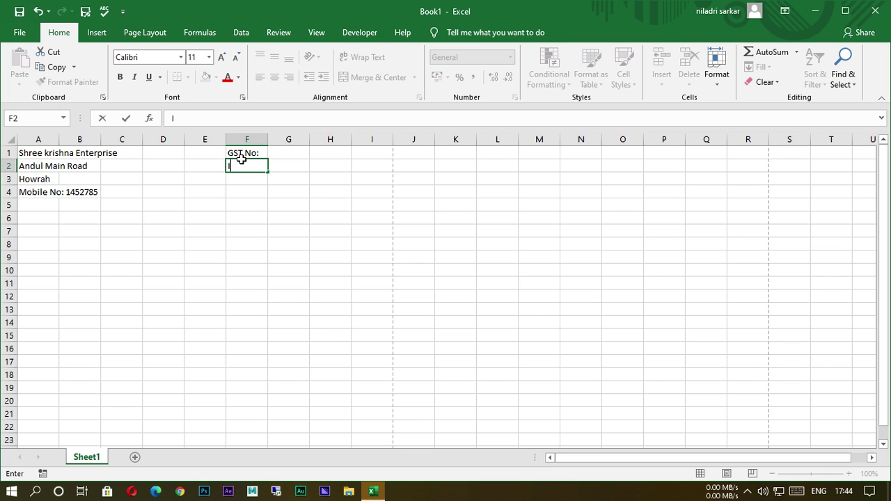
type("nvoice No:")
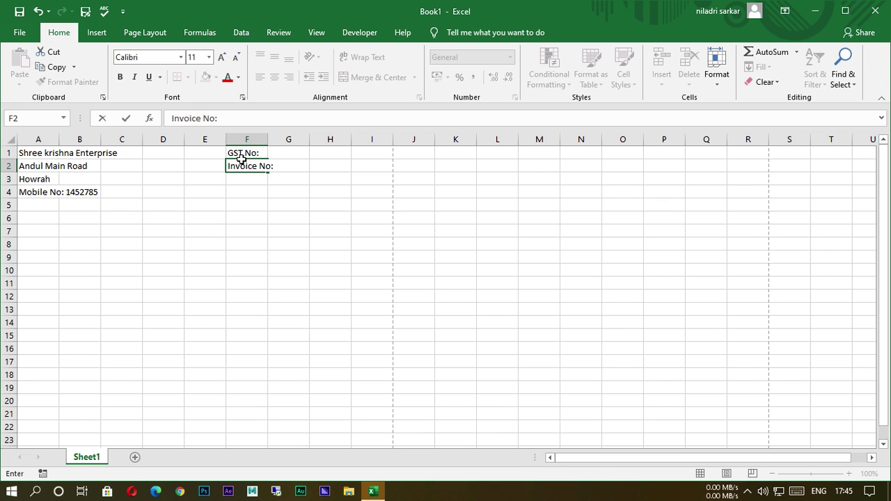
key("Return")
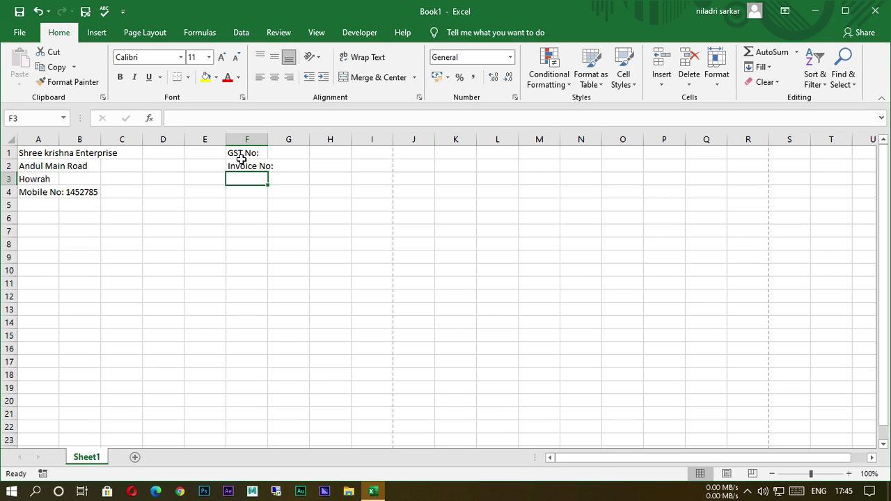
type("Dater")
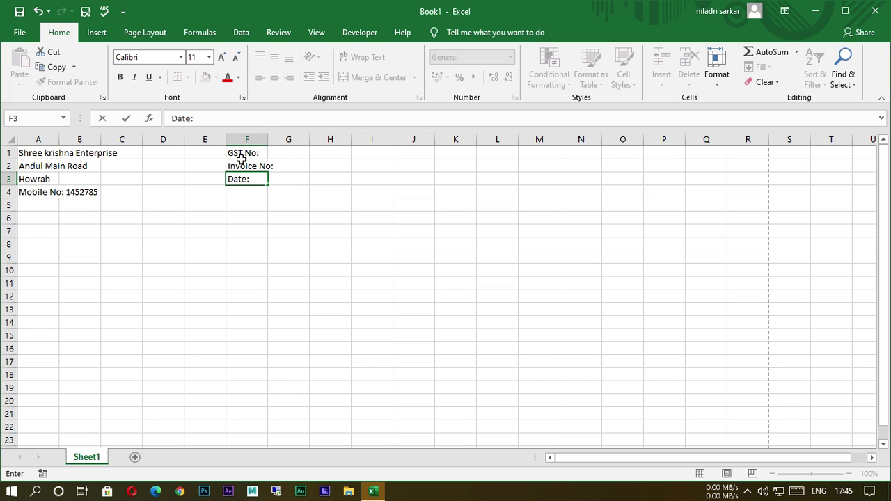
type(" 10-01-2021")
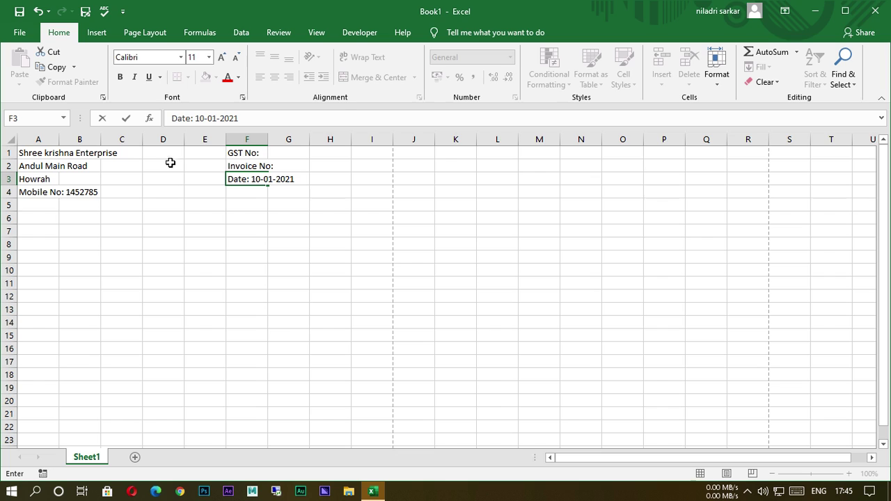
- Append the invoice number to the label in cell F2 and the GST number to the label in cell F1
left_click(254, 166)
left_click(229, 120)
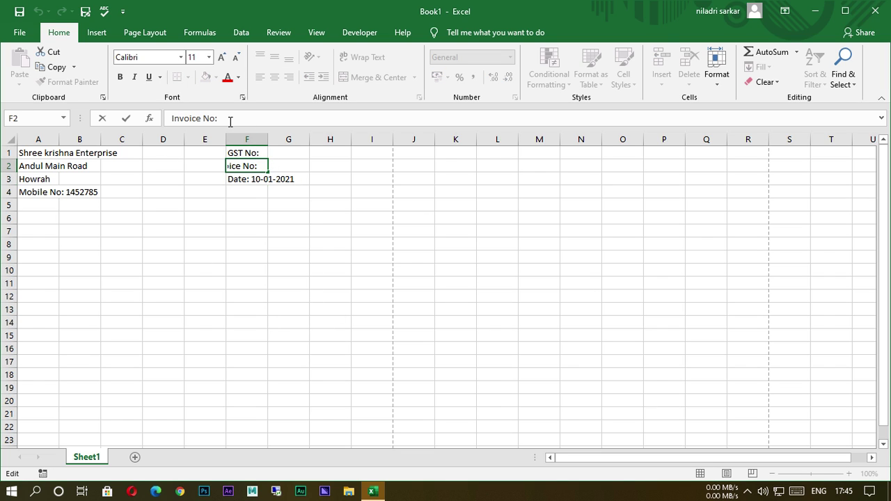
type("00025")
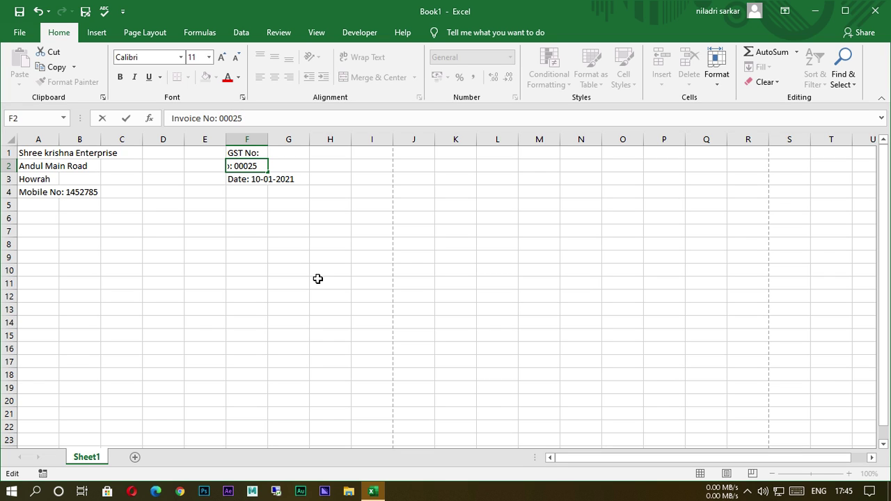
left_click(317, 278)
left_click(251, 154)
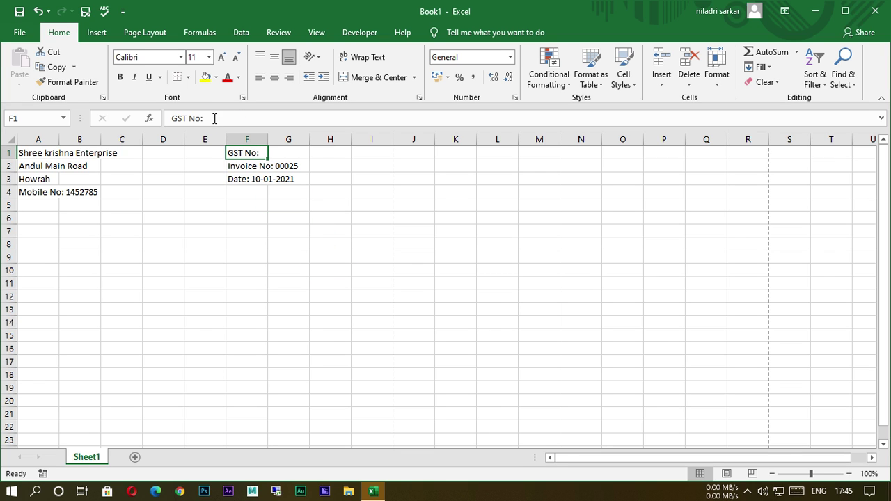
left_click(222, 122)
type("aswe12456")
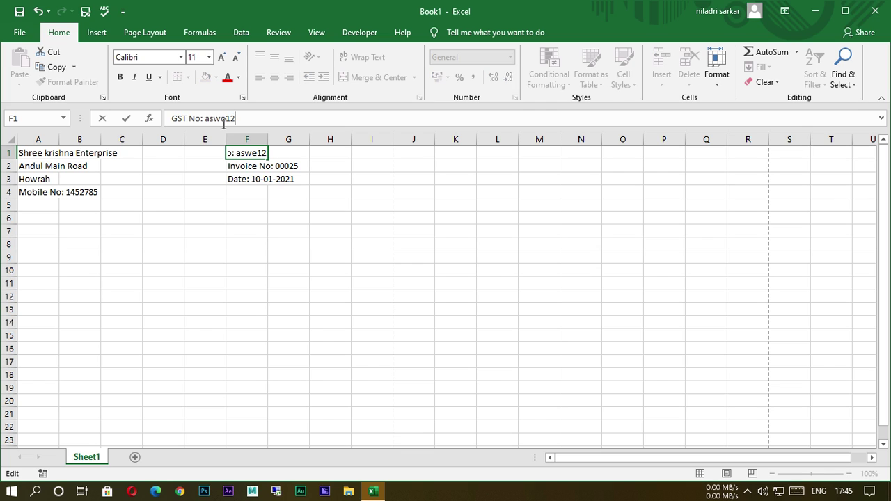
left_click(290, 264)
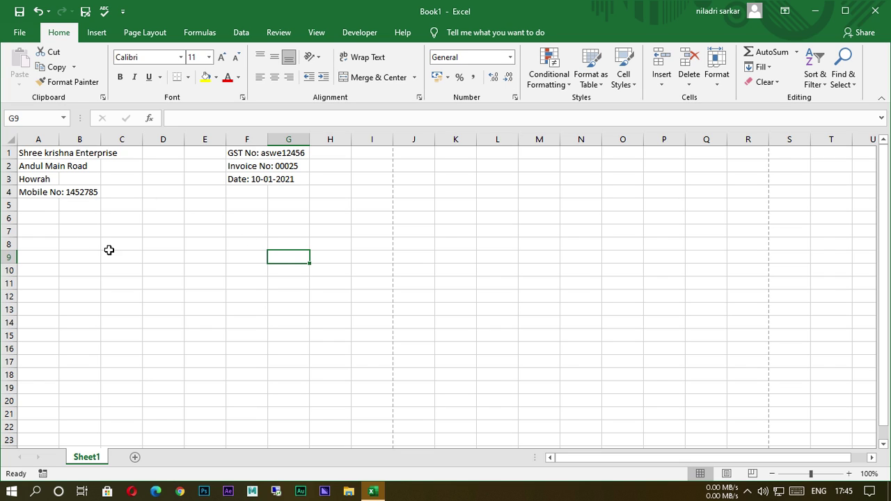
- Apply a bottom border to cells A4:H4 beneath the company header
left_click_drag(28, 196, 355, 195)
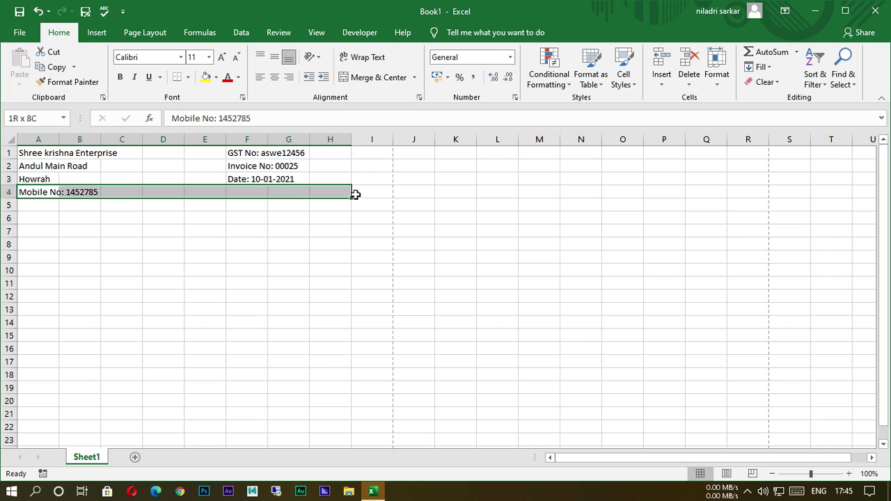
left_click(188, 77)
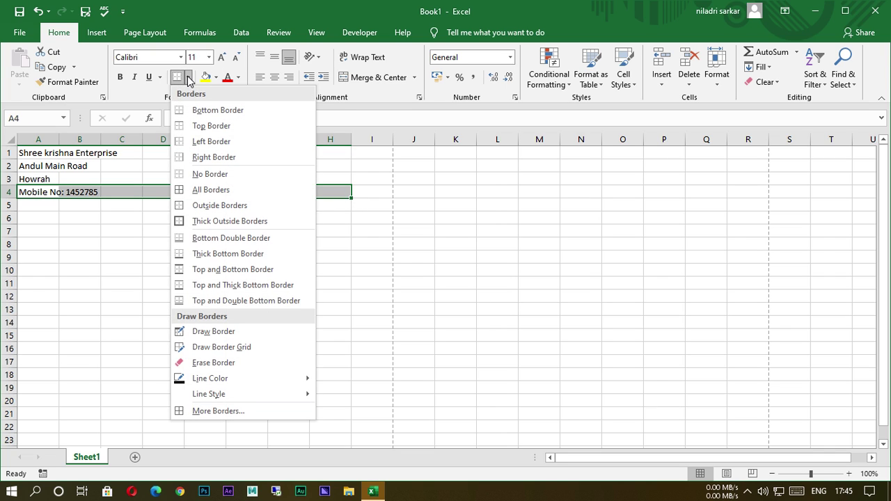
left_click(209, 111)
left_click(272, 278)
- Enter "Customer Name: A.T. Manufacturing Co" followed by the customer's location in cell A5
left_click(52, 207)
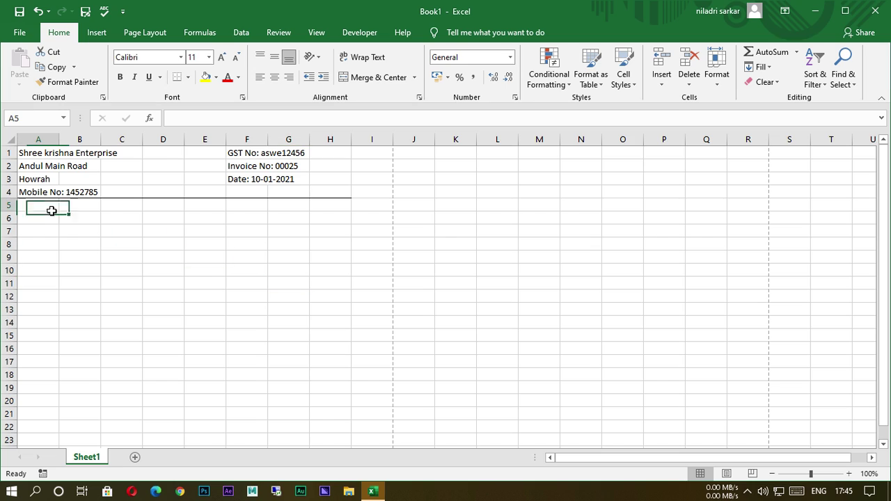
type("Cus")
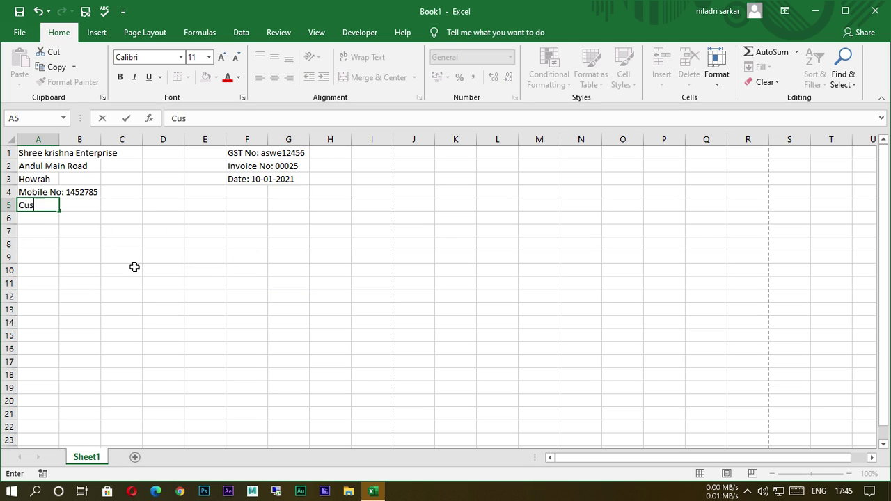
type("tomer Name")
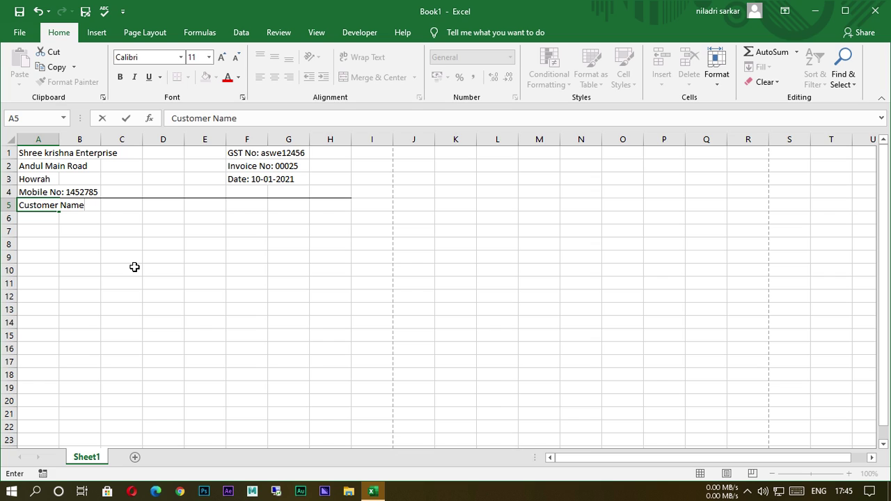
type(": A.T. Manufact")
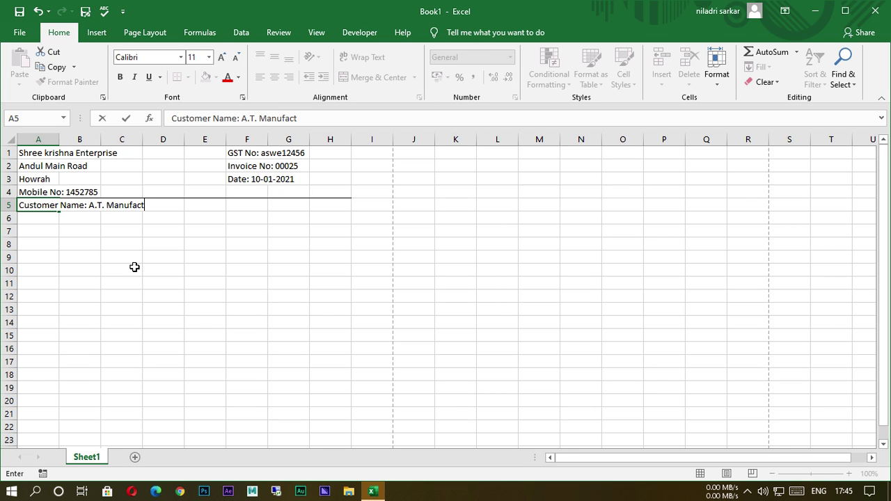
type("ru ing")
key("BackSpace")
key("BackSpace")
key("BackSpace")
key("BackSpace")
type("ing Co Near")
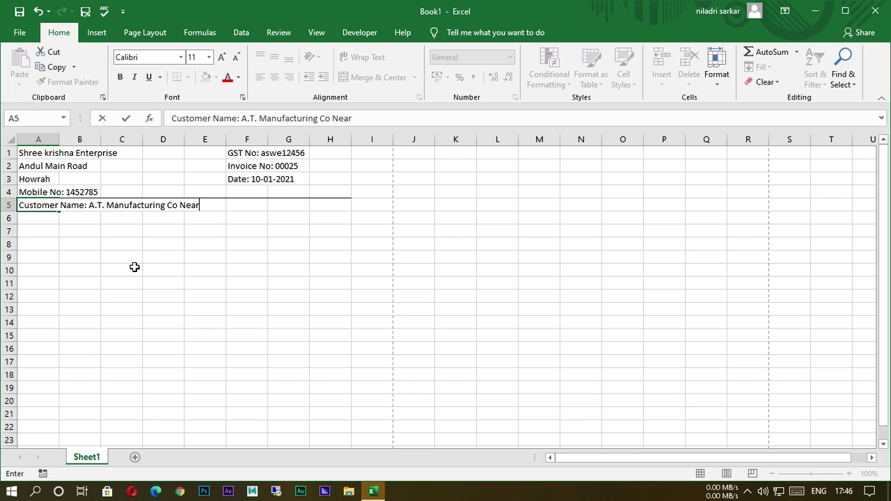
type(" B. Gardr")
key("BackSpace")
type("enm")
key("BackSpace")
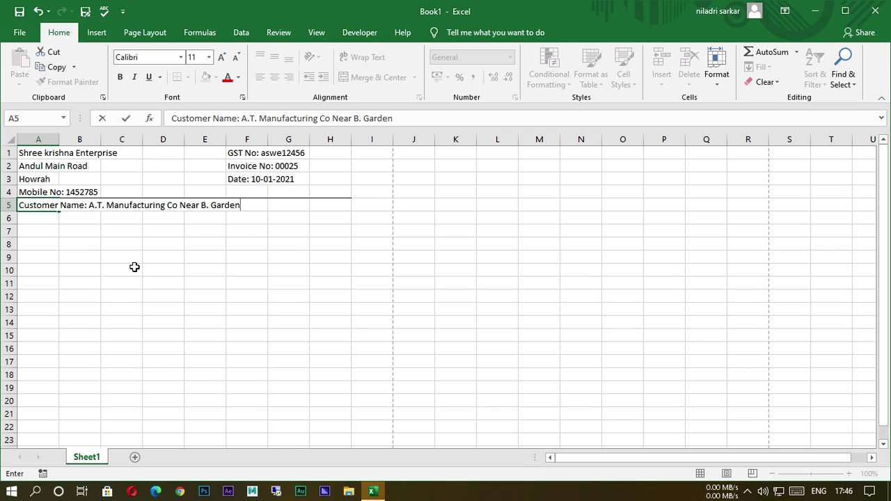
left_click(180, 341)
- Make the customer line in A5:F5 bold and increase its font size by two steps
left_click(27, 210)
left_click_drag(27, 210, 245, 213)
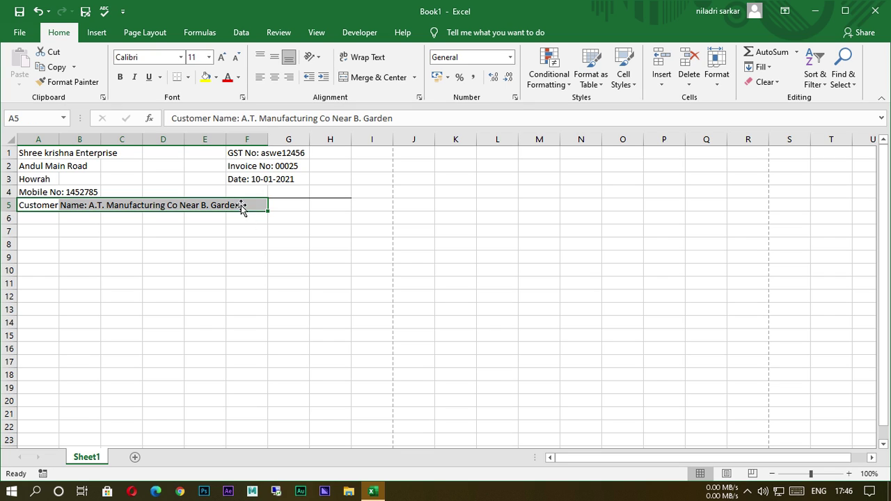
left_click(120, 76)
left_click(221, 57)
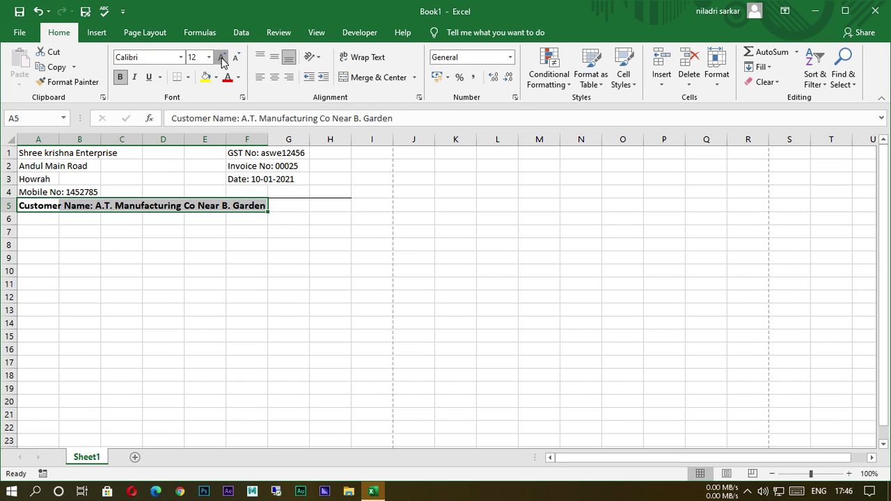
left_click(222, 57)
left_click(285, 257)
- Apply all borders to cells A6:E20, and narrow column A while widening columns B to E for the item table
left_click(46, 226)
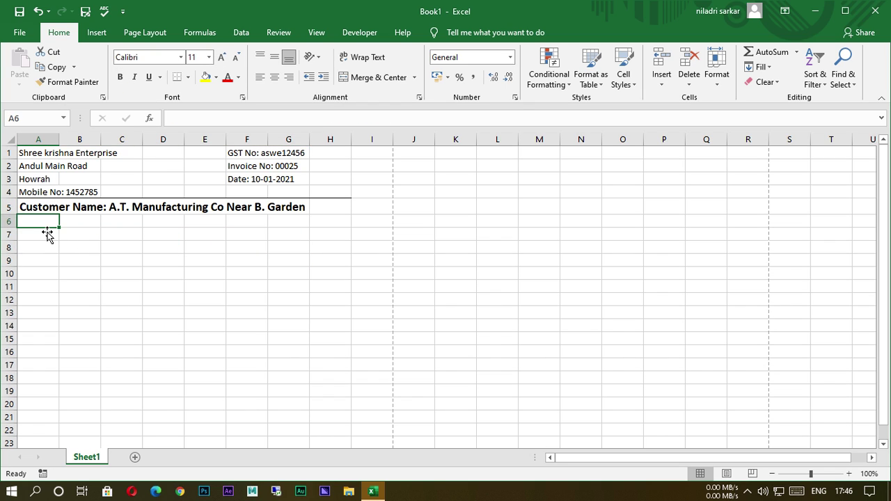
left_click(75, 272)
left_click_drag(33, 225, 220, 407)
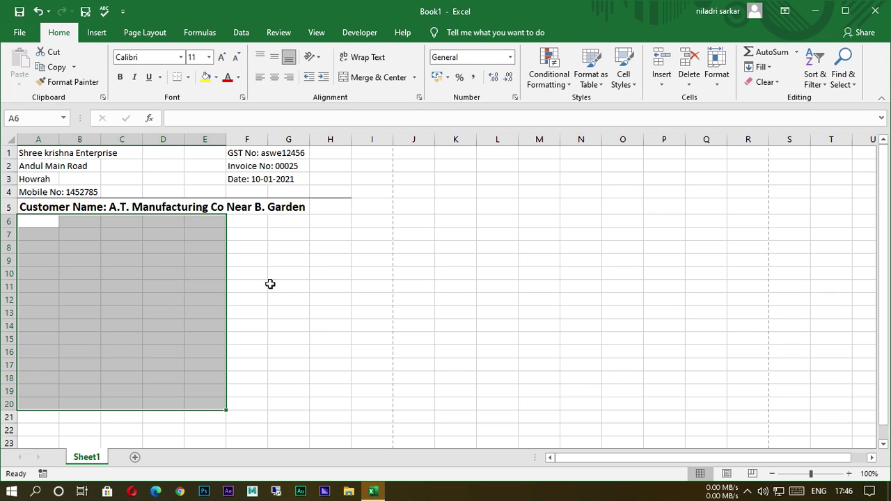
left_click(188, 77)
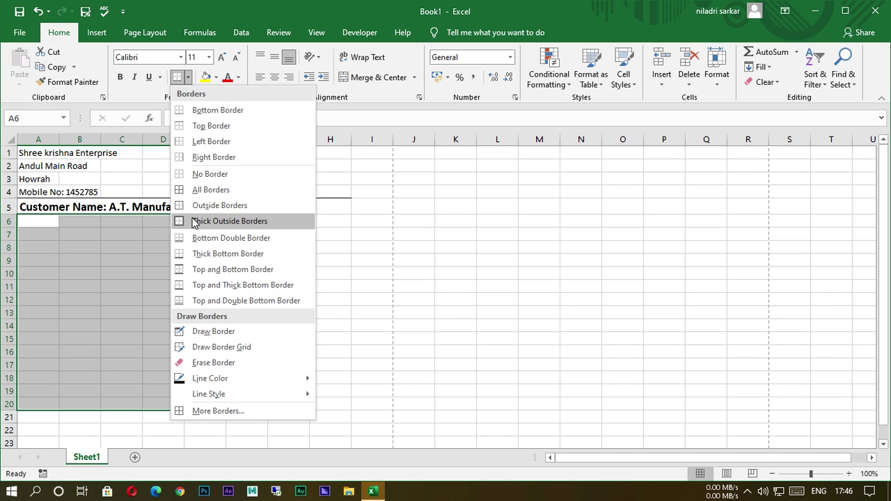
left_click(185, 183)
left_click(288, 312)
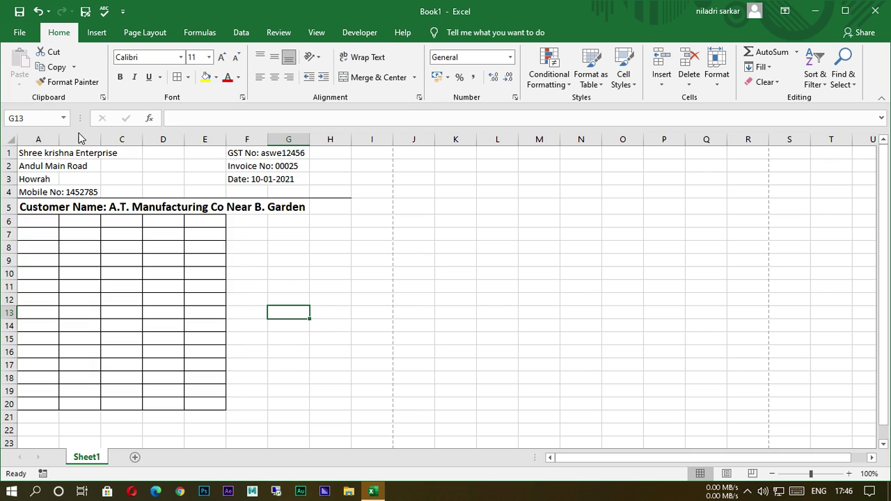
left_click_drag(66, 144, 220, 144)
left_click_drag(280, 144, 298, 145)
- Enter the table headings "Sl No.", "Description" and "Quantity" in cells A6 to C6
left_click(40, 220)
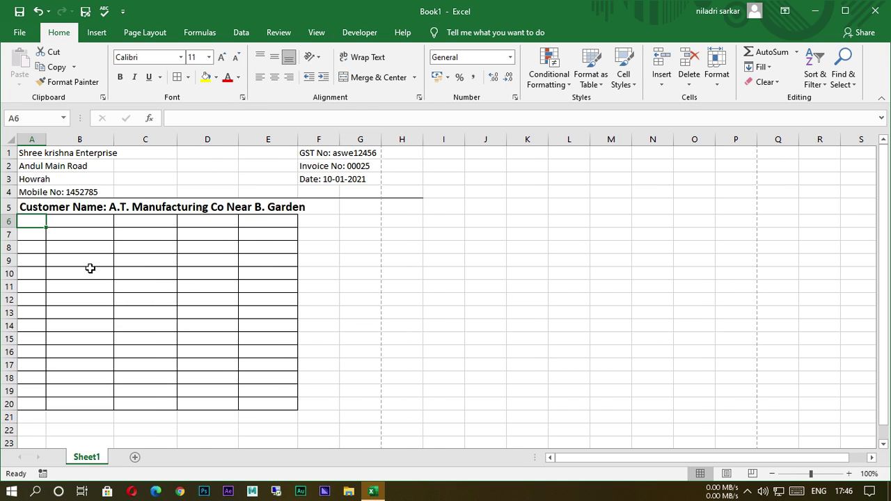
type("Sl")
type("No.")
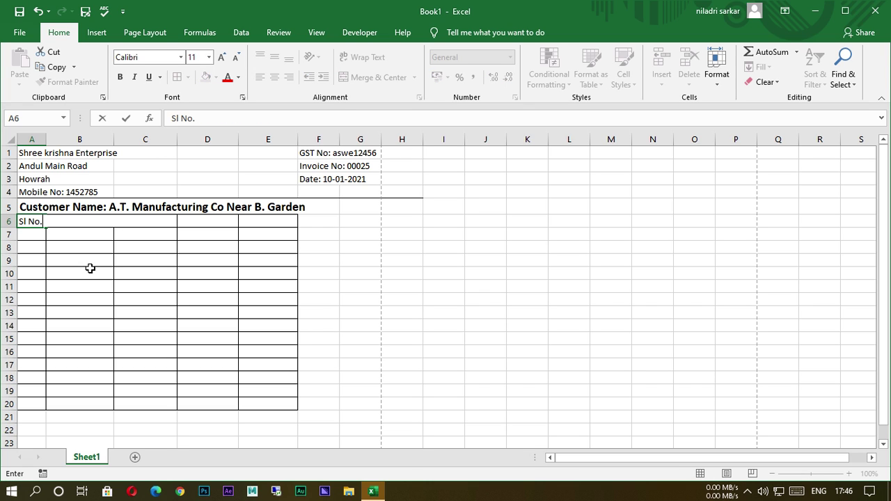
key("Return")
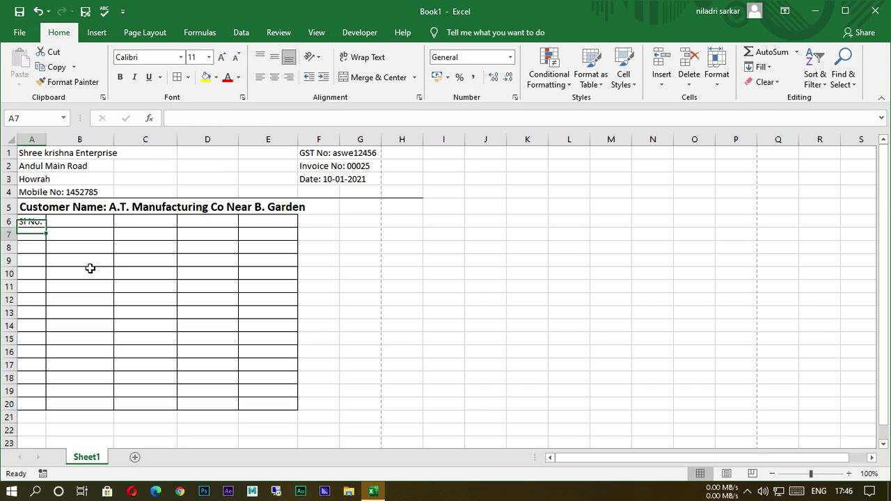
key("Up")
key("Right")
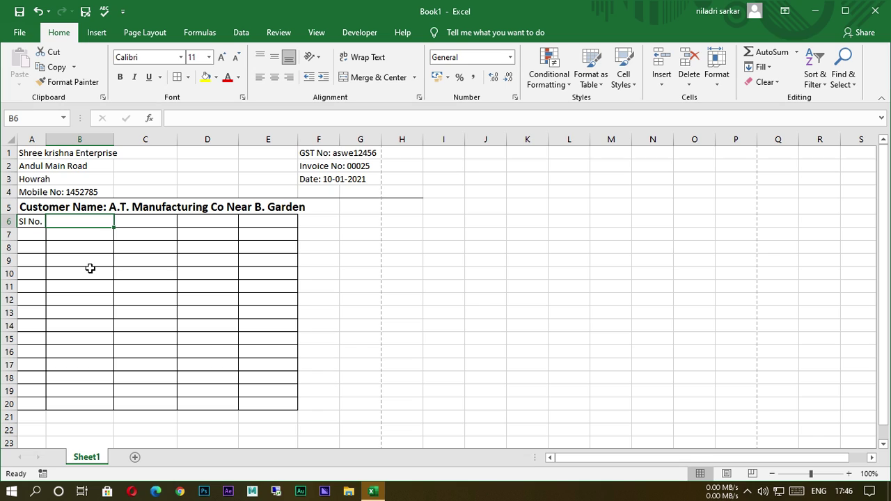
type("Description")
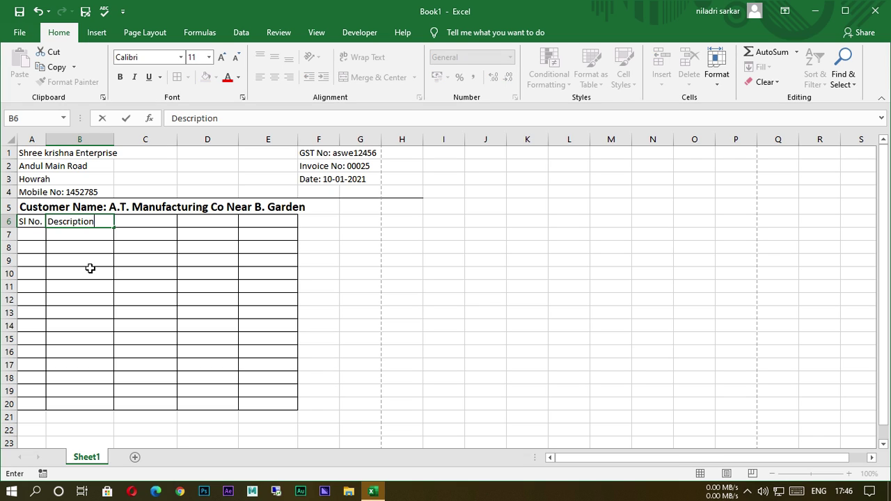
key("Tab")
type("Qua")
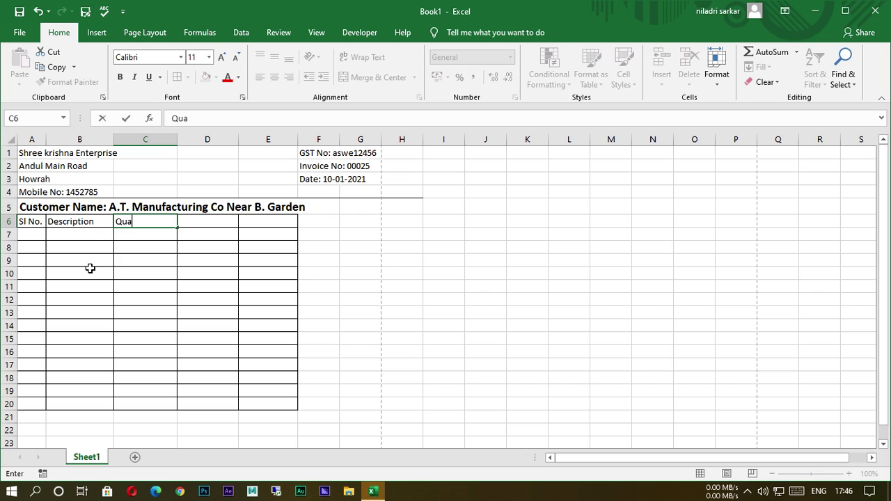
type("ntity")
- Enter the table headings "Rate(Per pcs)" in cell D6 and "Amount( RS)" in cell E6
key("Tab")
type("T")
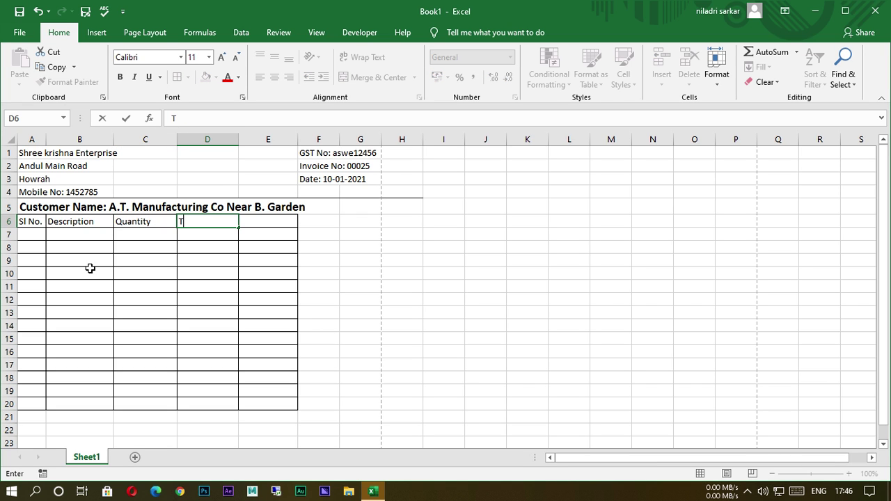
type("R")
type(" e")
type("e")
type("(Pe")
type("r pcs")
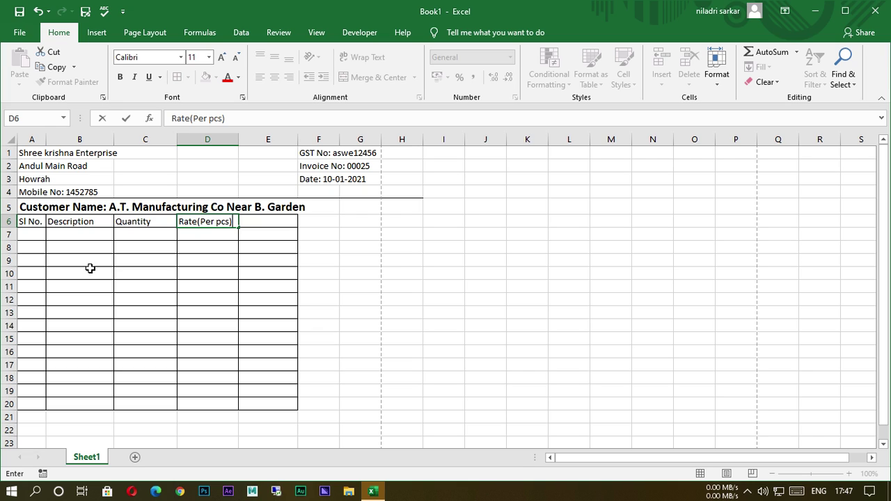
key("Tab")
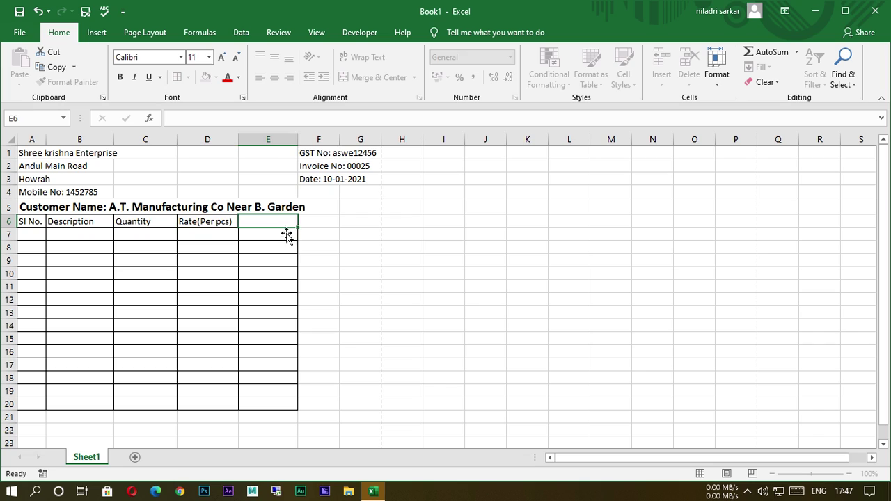
type("Amou")
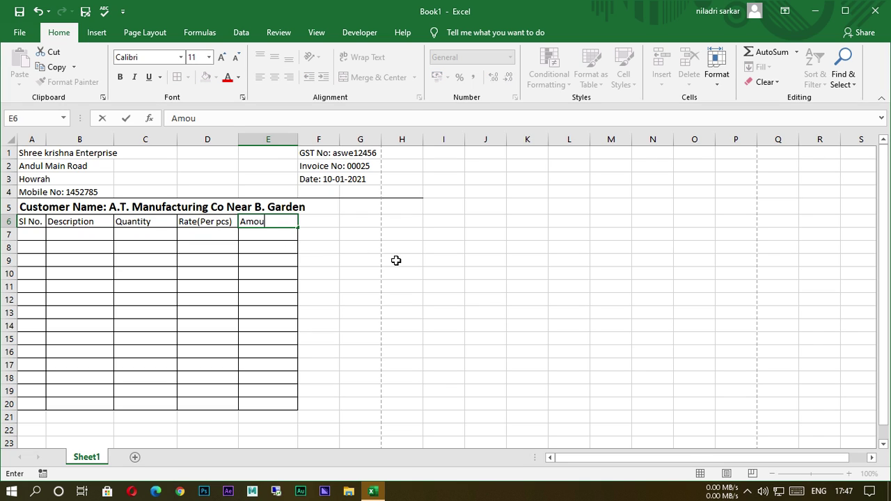
type("nt( RS)")
key("Tab")
left_click(431, 273)
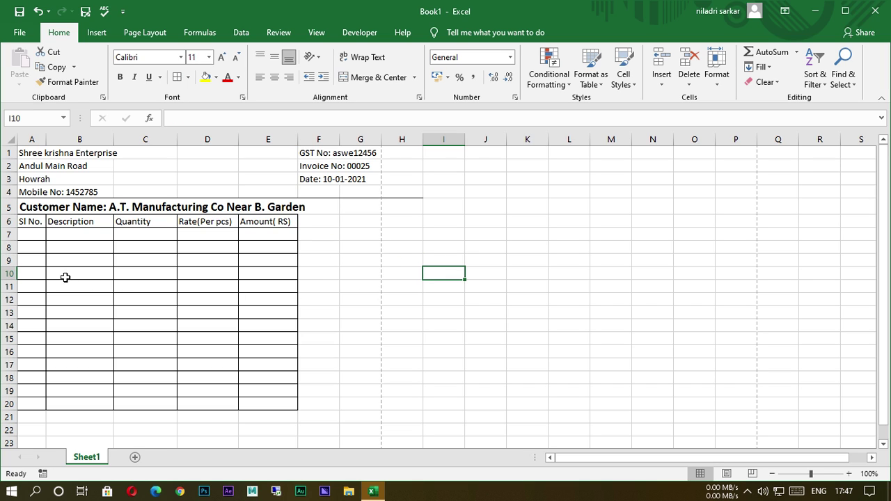
- Widen columns B, C and D of the item table
left_click_drag(113, 140, 134, 140)
left_click_drag(198, 140, 227, 140)
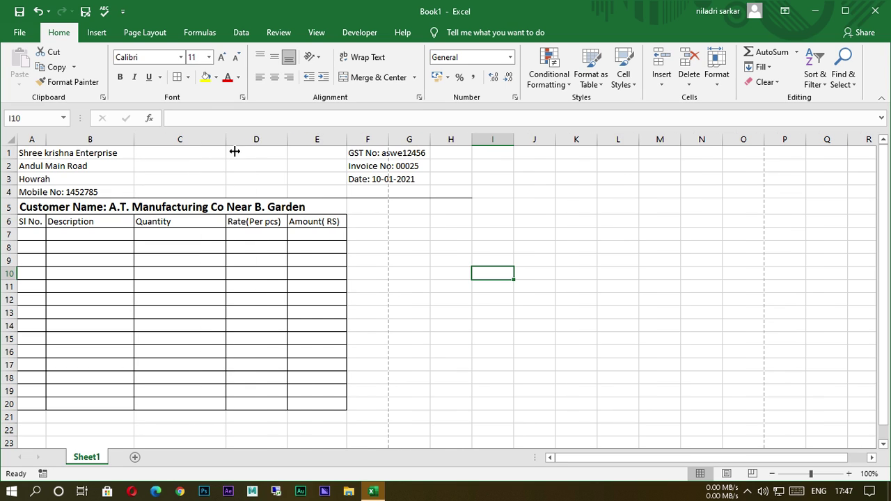
left_click_drag(293, 146, 317, 148)
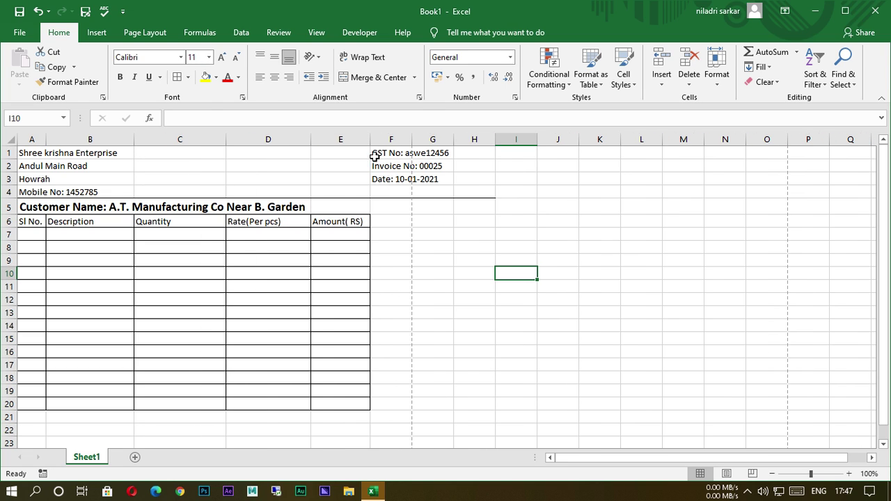
- Move the GST number, invoice number and date block from F1:G3 to start at cell E1
left_click_drag(385, 158, 445, 182)
right_click(418, 166)
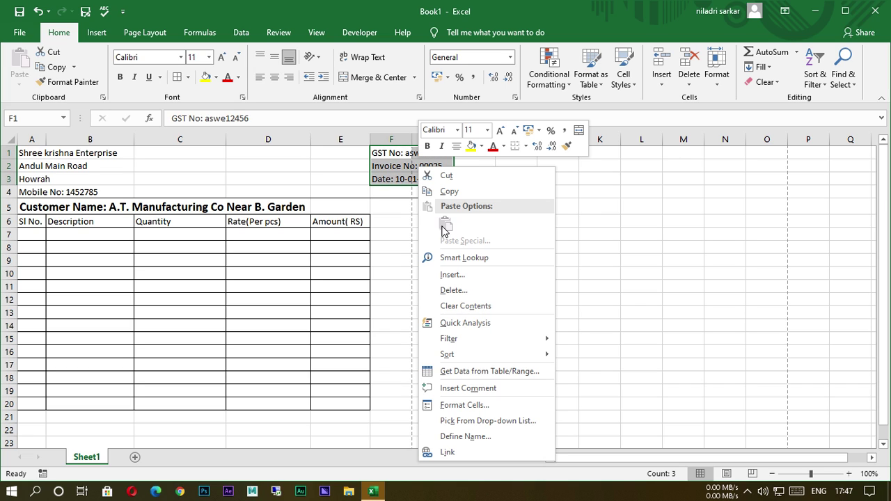
left_click(446, 176)
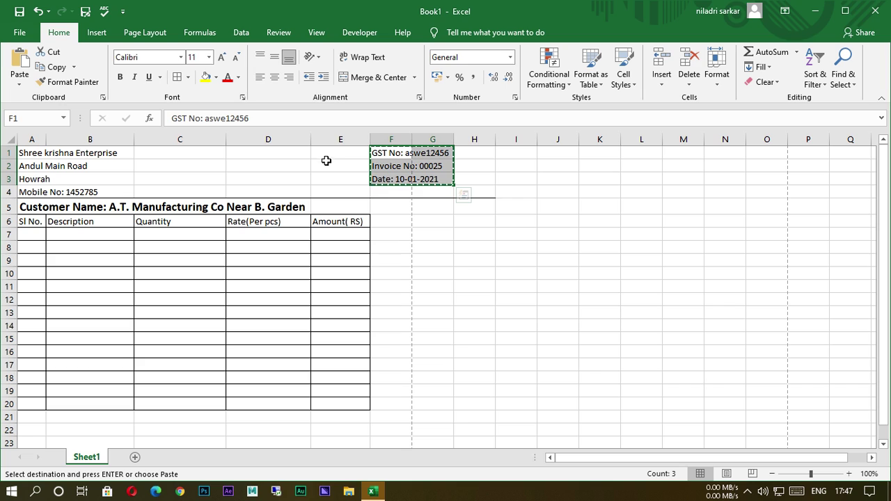
left_click(325, 155)
right_click(325, 156)
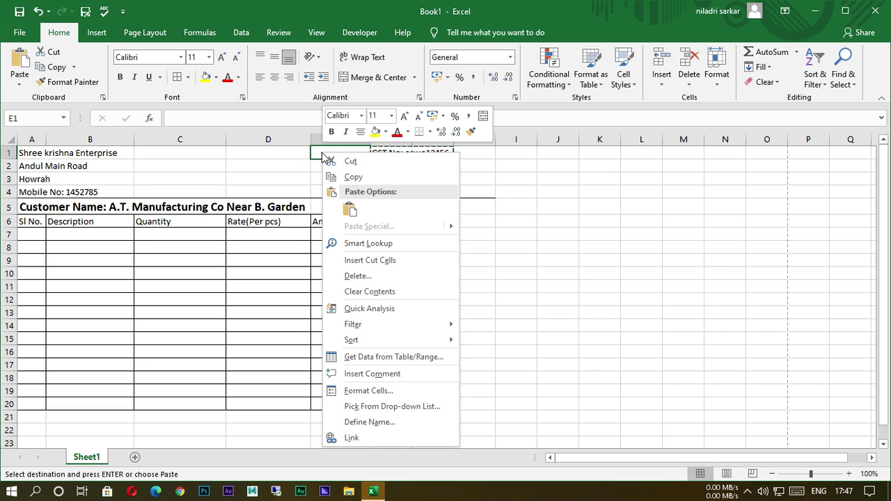
left_click(350, 209)
left_click(503, 249)
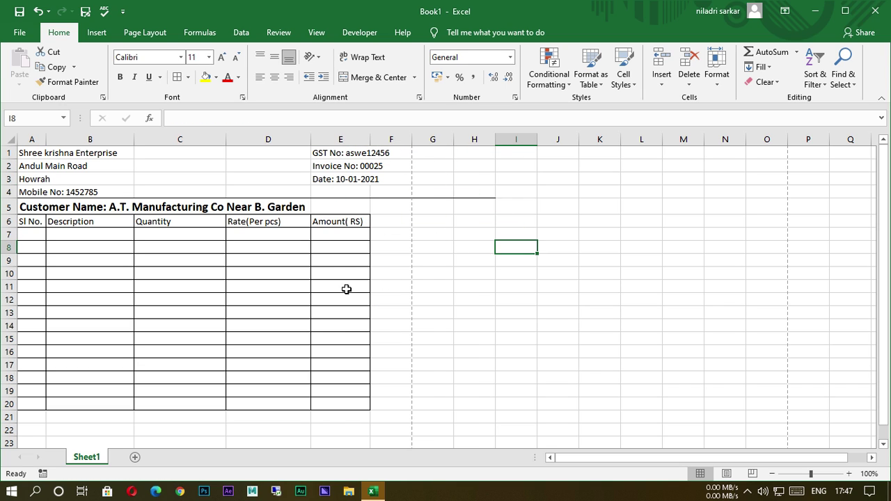
- Enter serial numbers 1 and 2 in cells A7 and A8
left_click(35, 238)
type("1")
key("Return")
type("2")
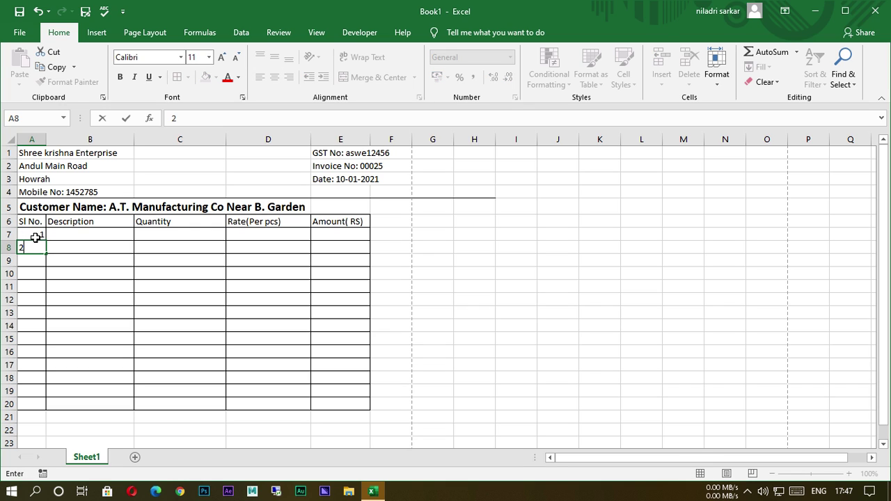
left_click(196, 293)
- Enter the item descriptions "Keyboard" in cell B7 and "Mouse" in cell B8
left_click(82, 237)
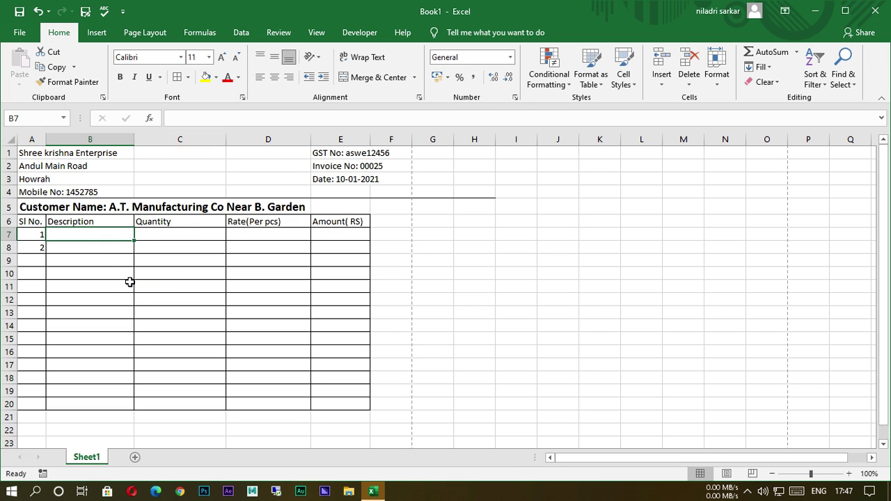
type("Key")
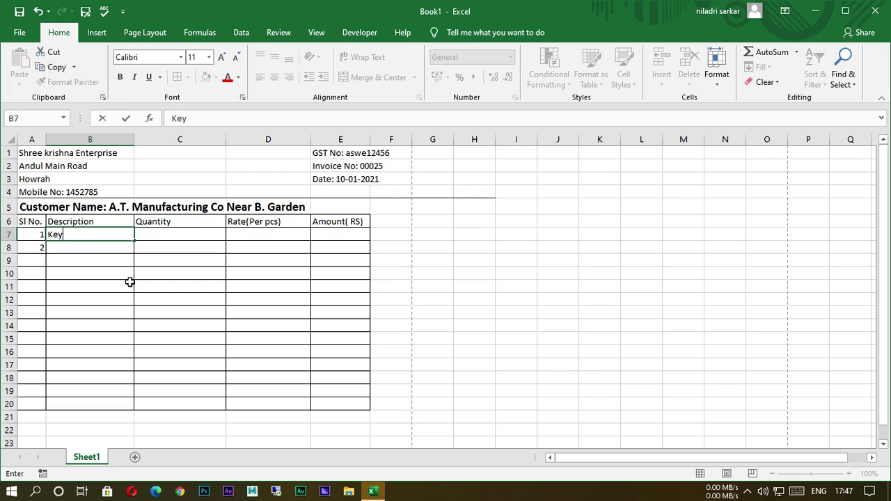
type("board")
key("Return")
type("Mou")
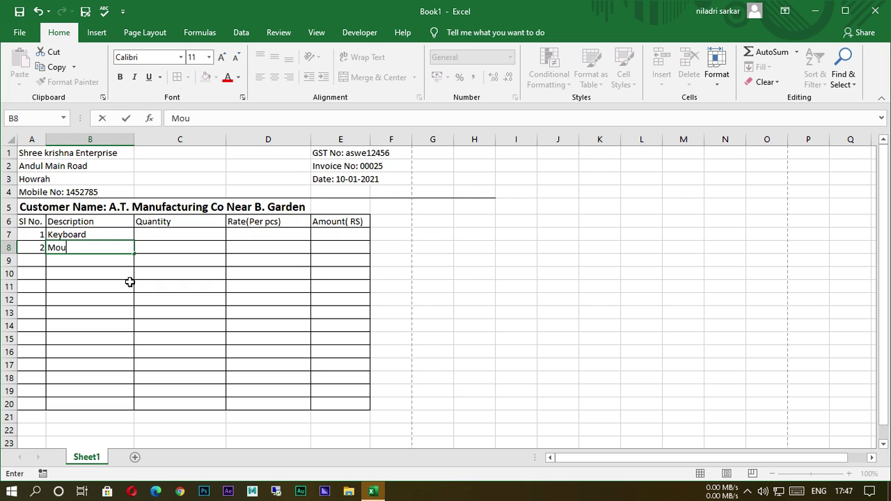
type("se")
- Enter quantity 2 and rate 250 for the Keyboard in cells C7 and D7
left_click(175, 239)
type("2")
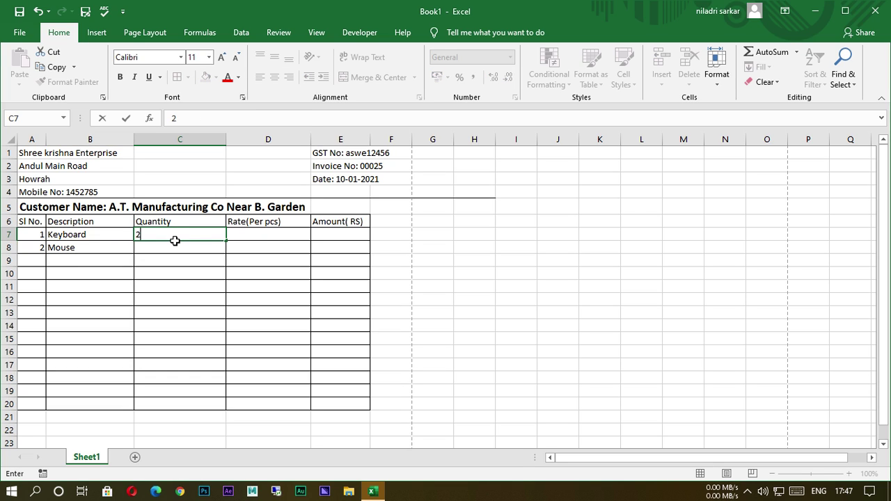
key("Tab")
type("250")
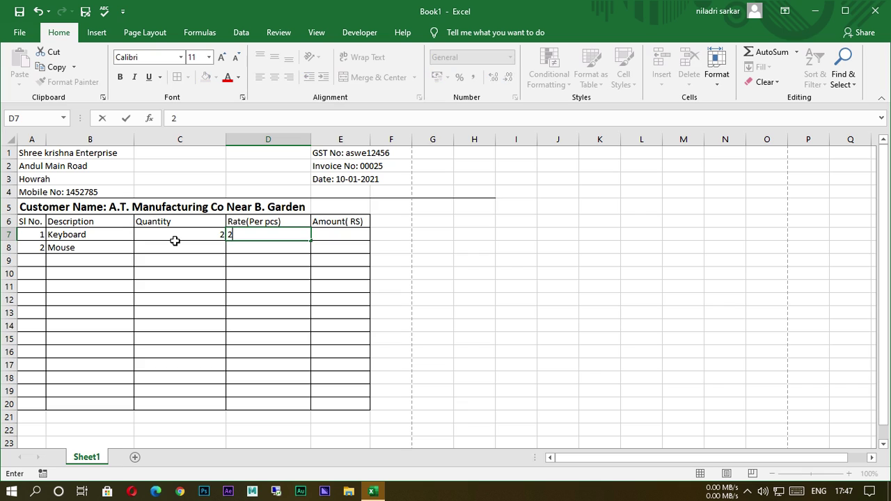
key("Tab")
- Enter quantity 2 and rate 150 for the Mouse in cells C8 and D8
key("Down")
key("Left")
key("Left")
key("Left")
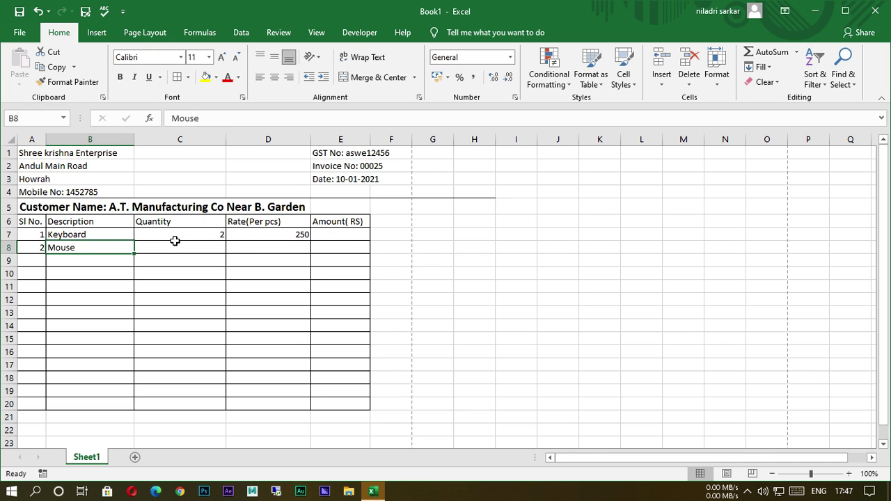
key("Right")
type("2")
key("Tab")
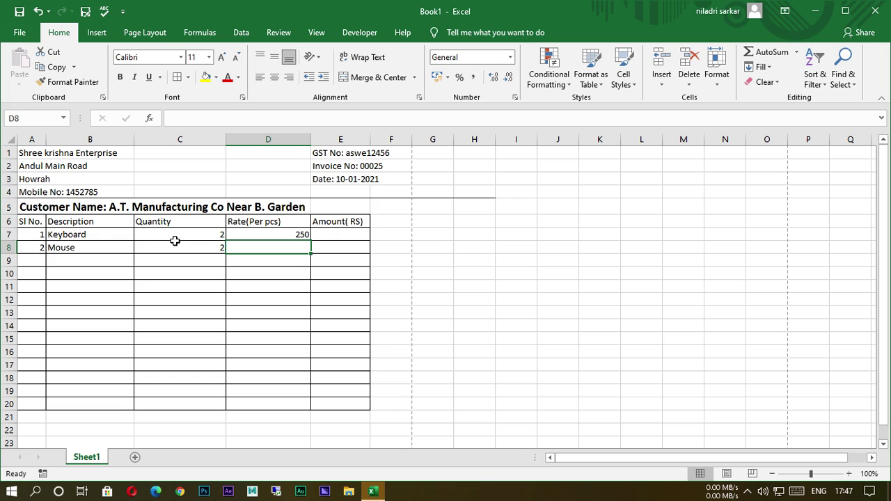
type("150")
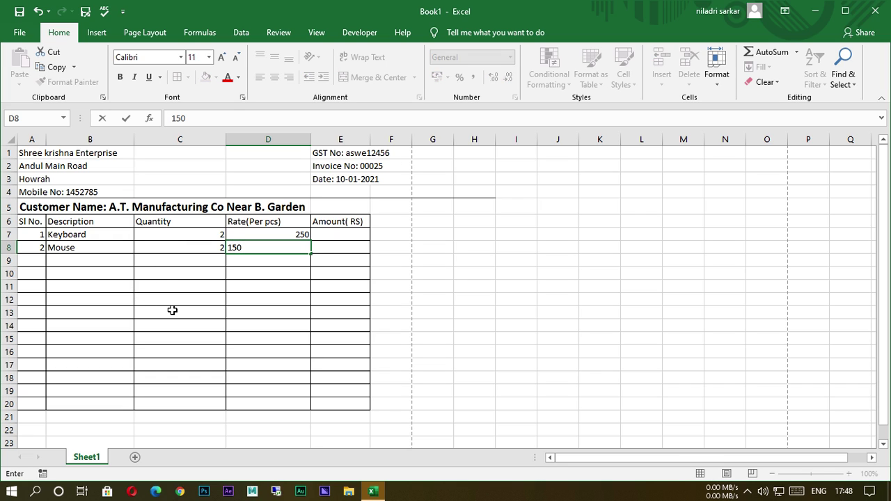
left_click_drag(174, 303, 180, 310)
- Center and bold the header row and both item rows in A6:E8
left_click_drag(33, 223, 350, 247)
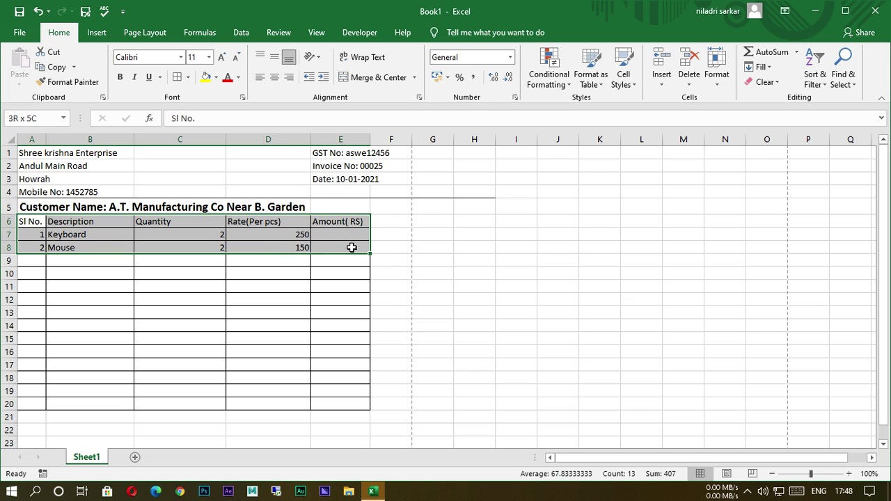
left_click(272, 78)
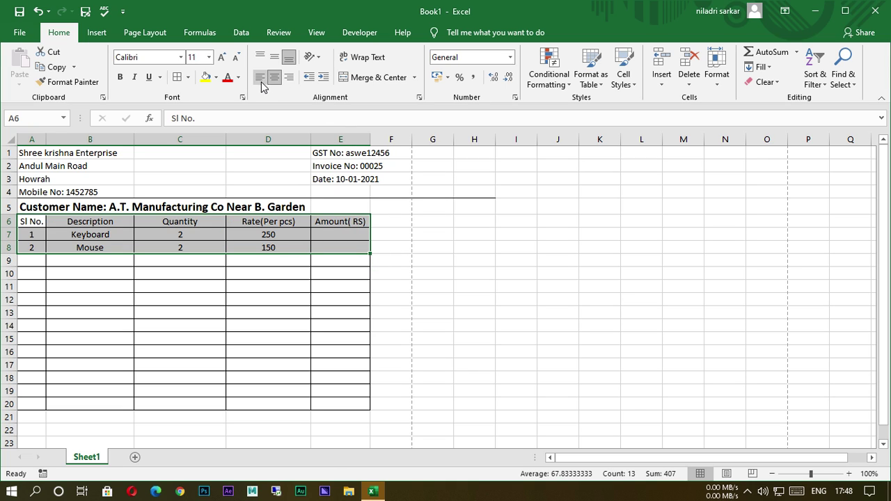
left_click(122, 78)
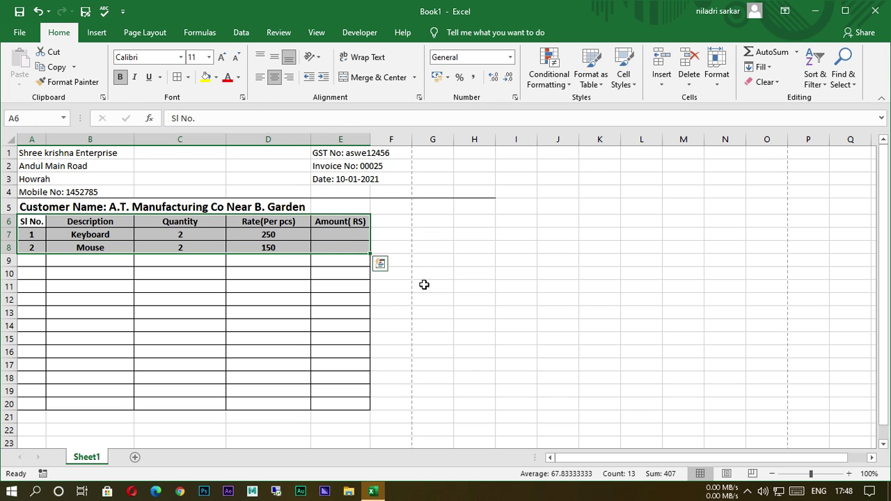
left_click(418, 285)
- Calculate the Keyboard amount in cell E7 with the formula =C7*D7
left_click(330, 235)
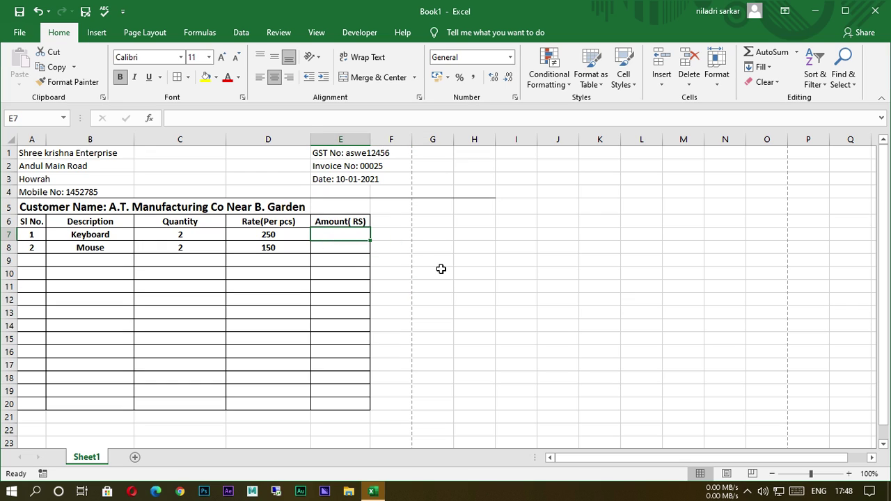
type("=")
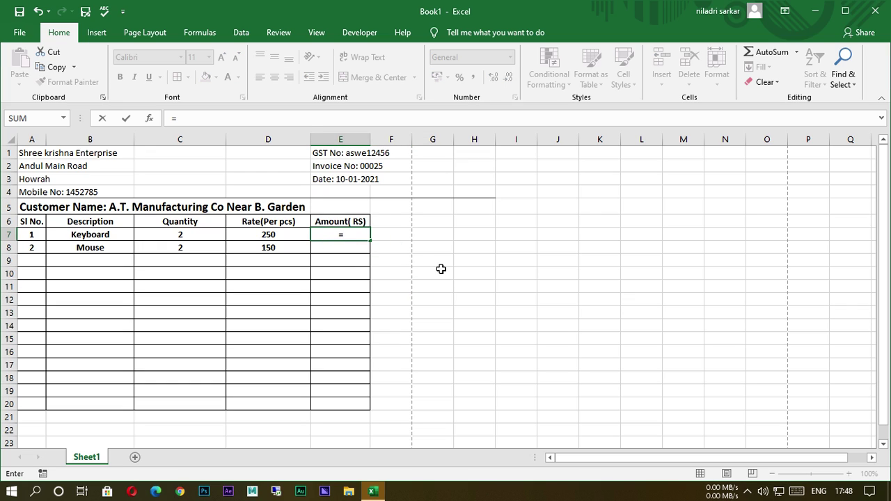
left_click(207, 236)
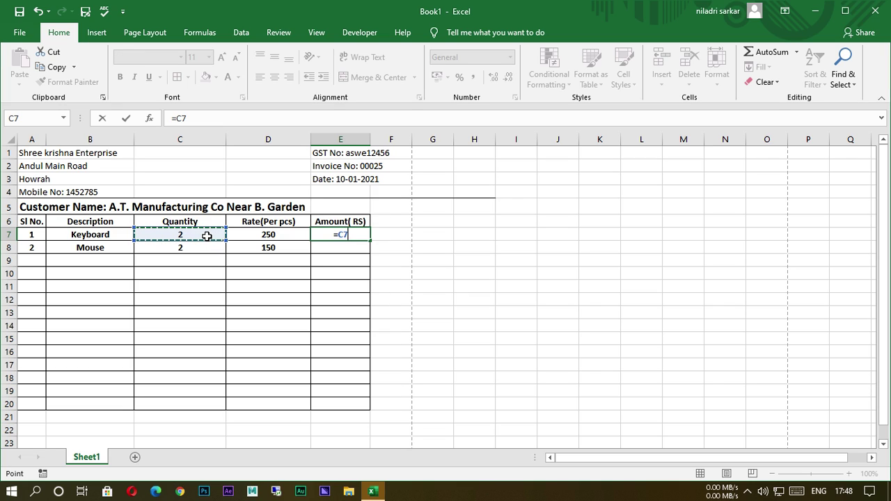
type("*")
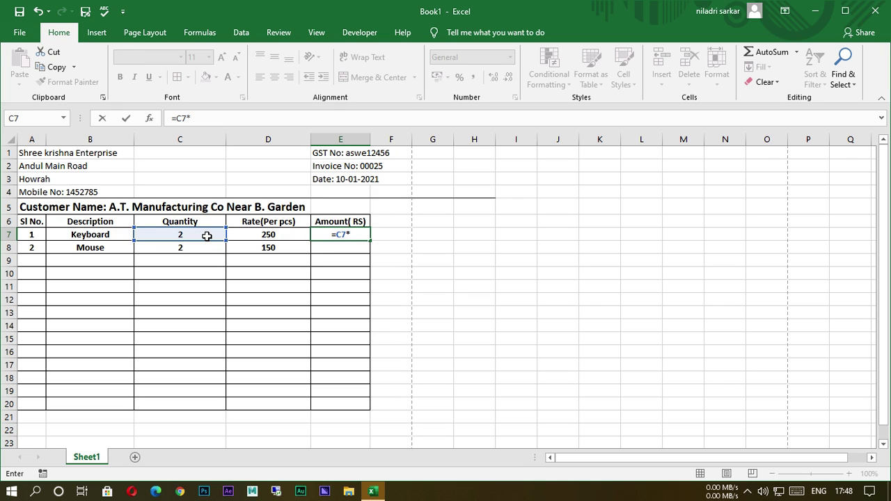
left_click(272, 240)
key("Return")
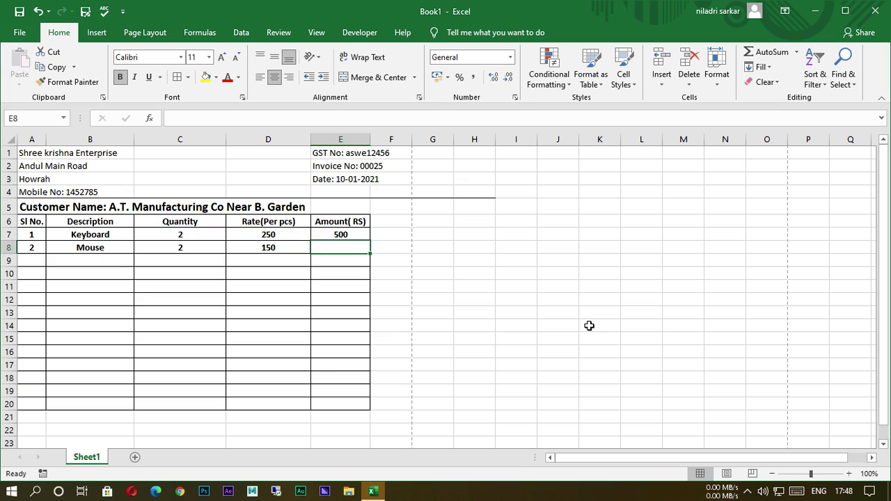
- Fill the amount formula from E7 down to the Mouse row in E8
left_click(429, 313)
left_click(342, 234)
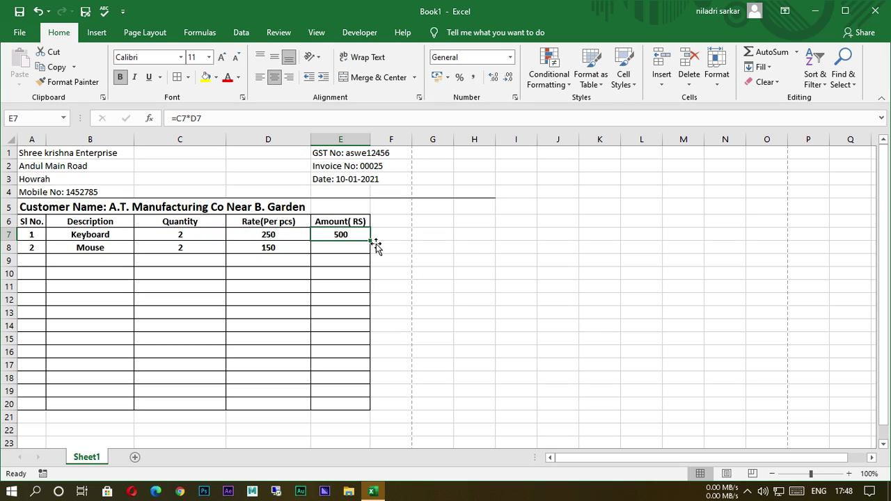
left_click_drag(375, 245, 375, 252)
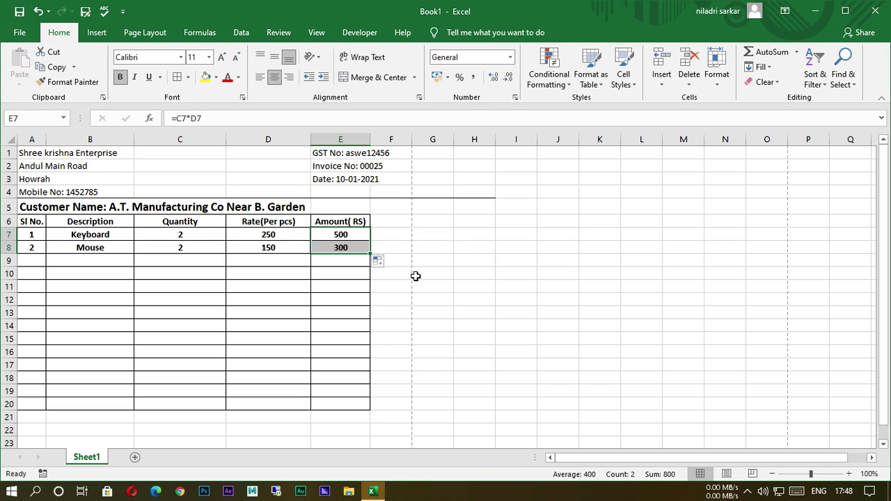
scroll(469, 302, "down", 2)
scroll(471, 302, "up", 2)
left_click(462, 277)
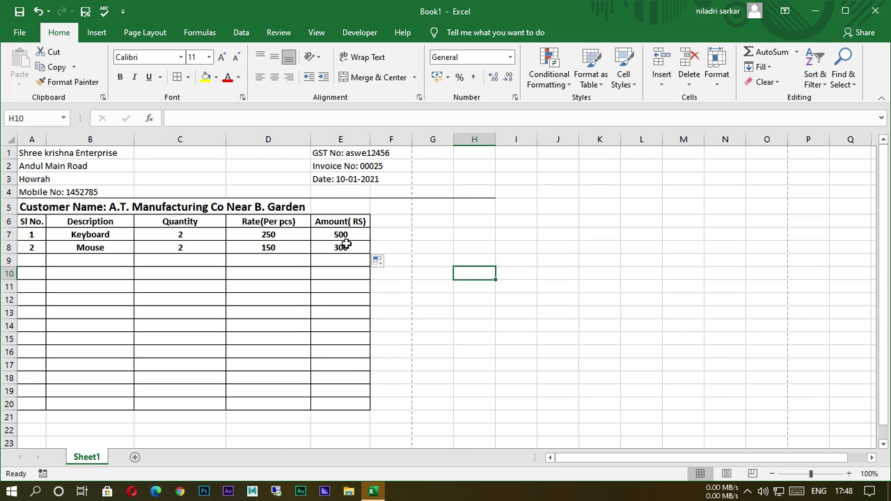
- Total the Amount column in cell E20 with AutoSum over E7:E19 and center the total
left_click_drag(343, 237, 338, 408)
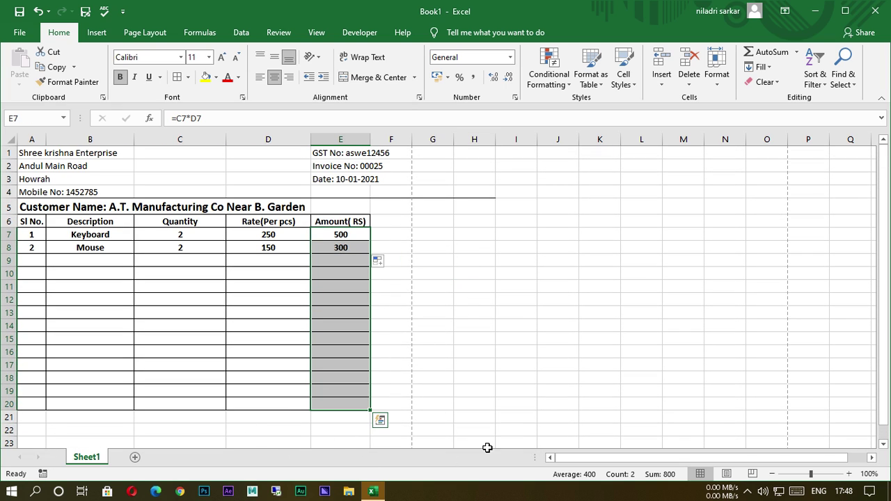
left_click(763, 53)
scroll(550, 277, "down", 4)
left_click(465, 279)
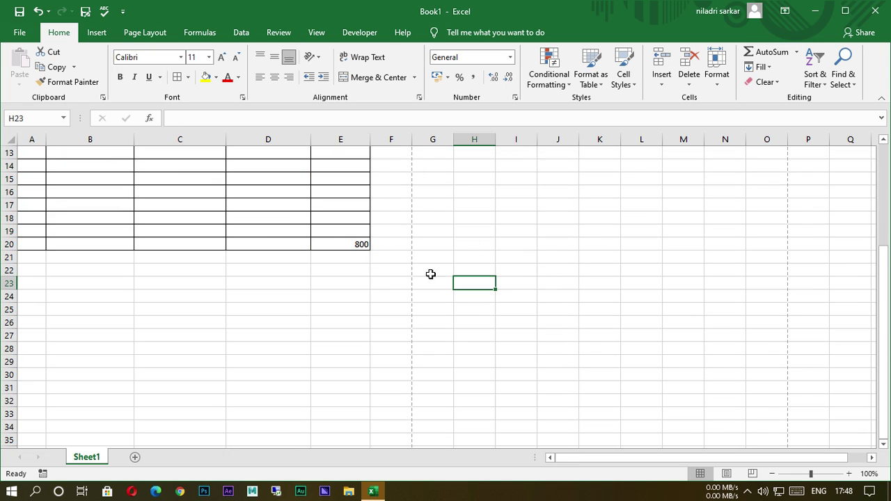
left_click(336, 248)
left_click(276, 79)
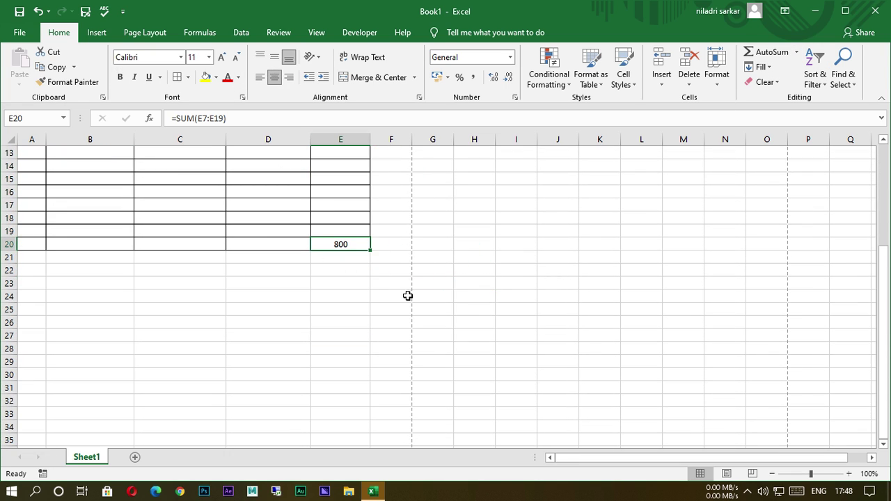
left_click(565, 331)
- Enter the labels "Total=", "CGST 9%" and "SGST 9%" in cells D20 to D22
left_click(265, 249)
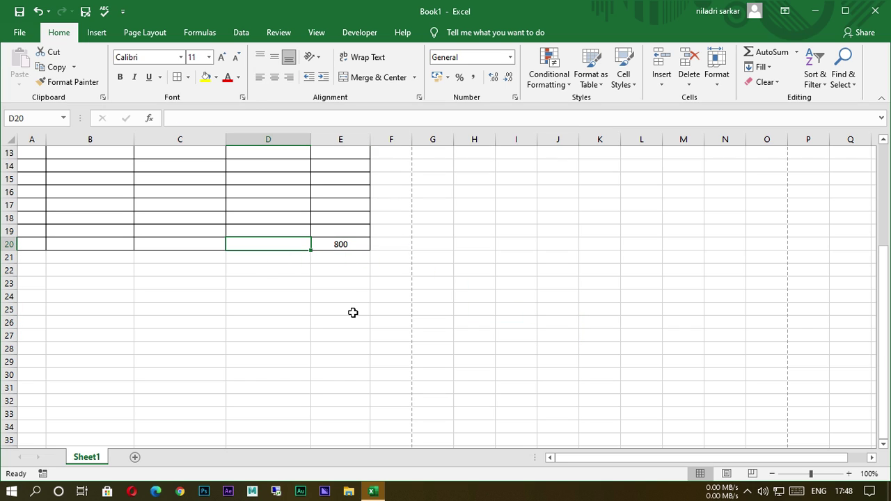
type("Total=")
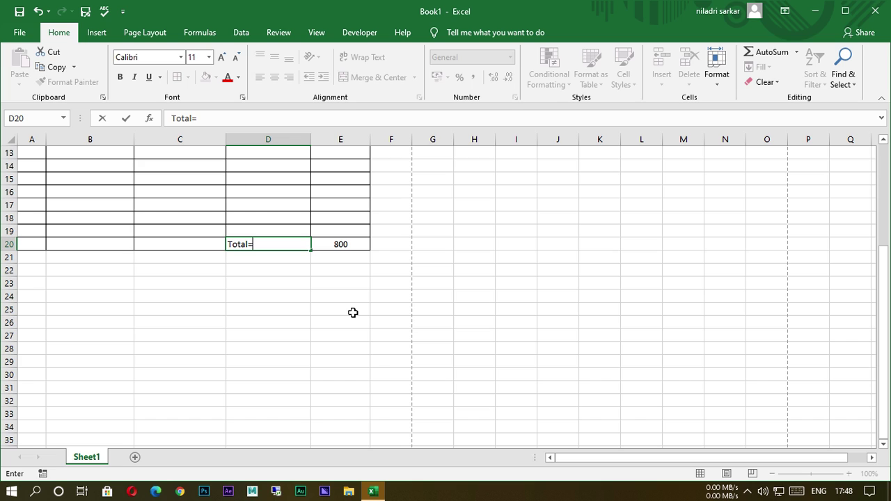
scroll(352, 311, "up", 3)
scroll(334, 313, "down", 2)
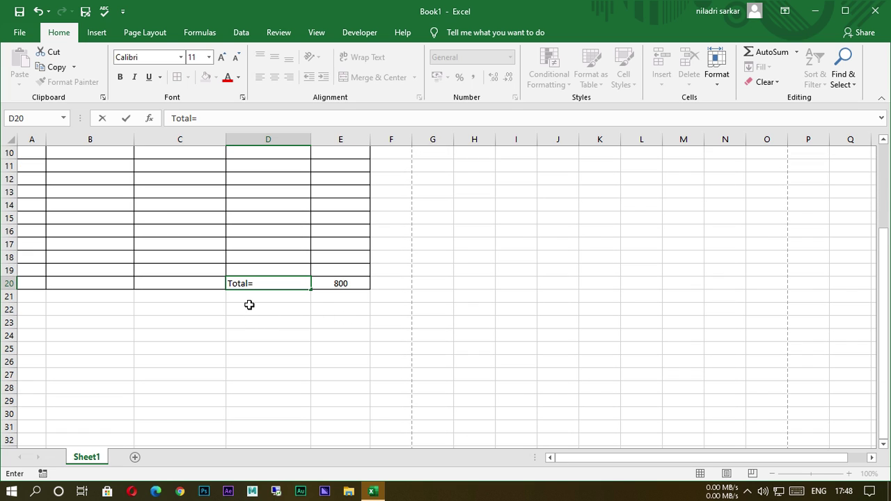
key("Return")
type("CGST 9")
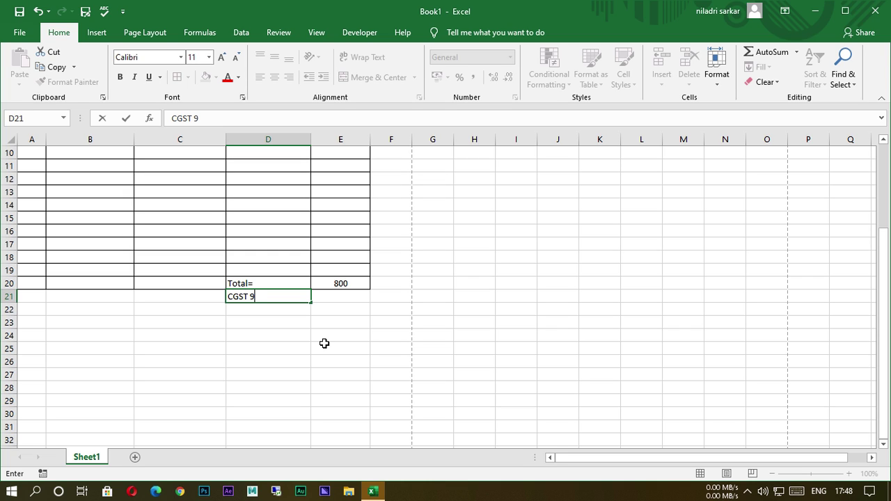
type("%")
key("Return")
type("SGST 9")
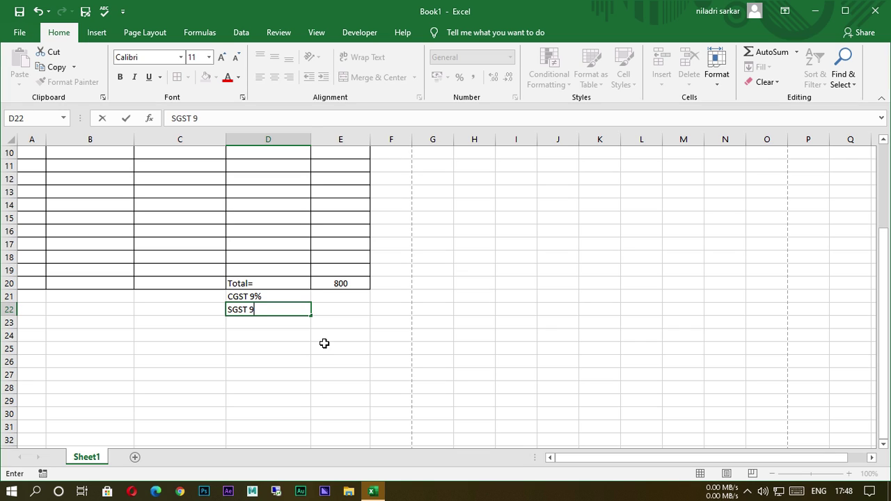
type("%")
- Calculate the CGST amount in cell E21 with the formula =E20*9/100
left_click(343, 300)
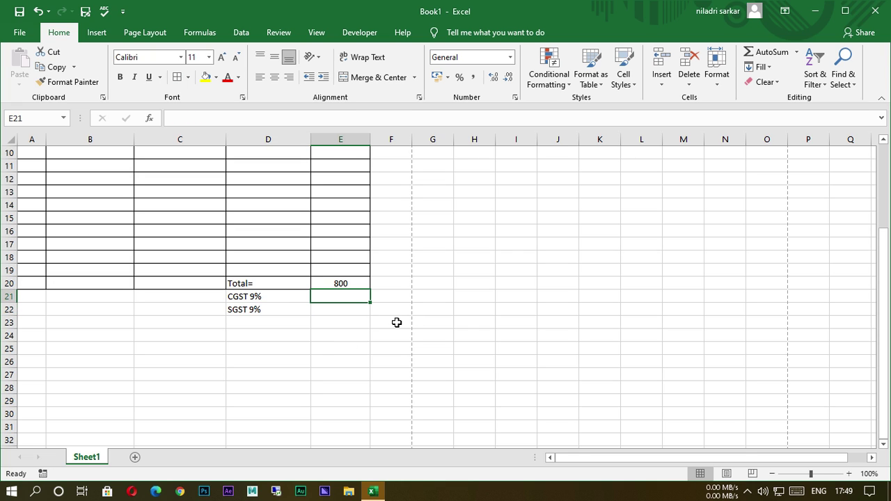
type("=")
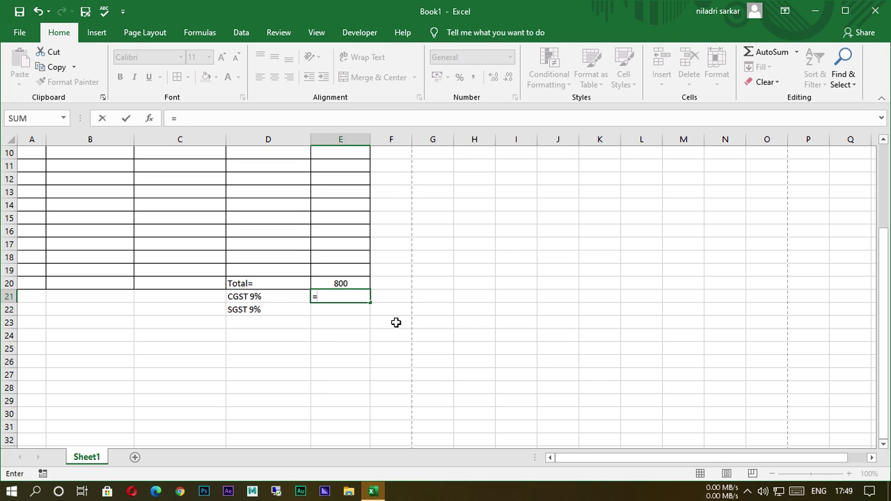
left_click(342, 287)
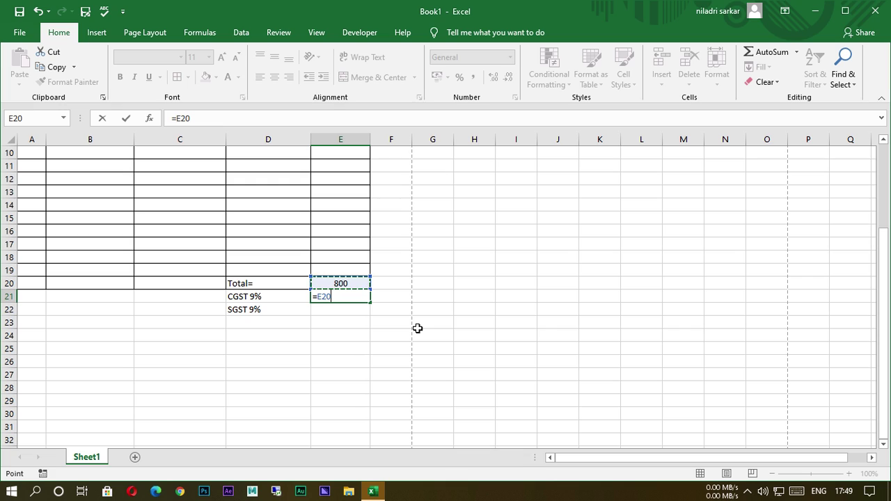
type("*9/100")
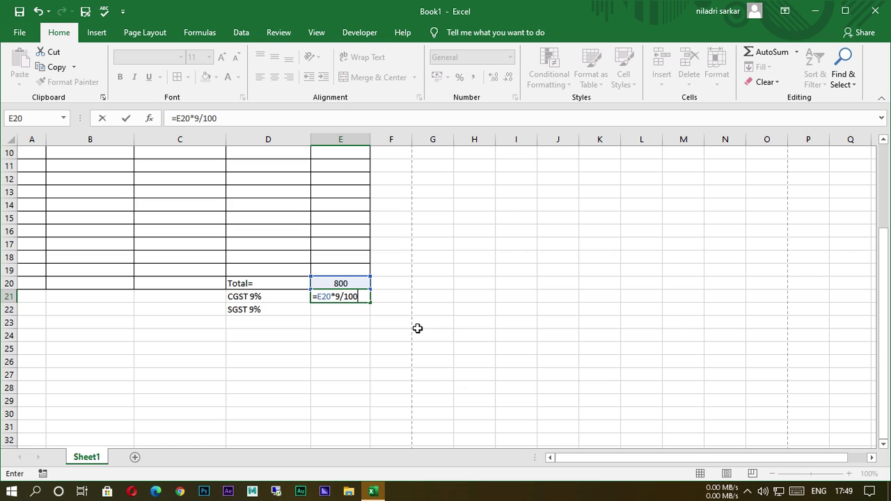
key("Return")
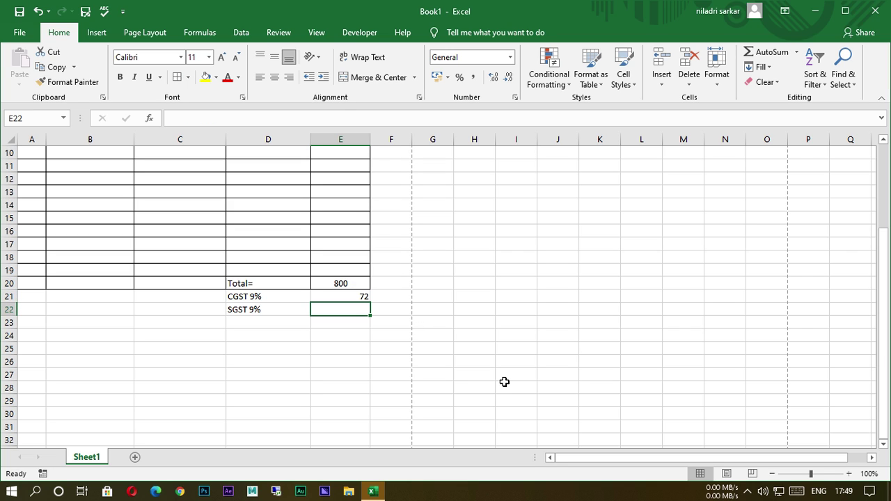
left_click_drag(505, 378, 480, 375)
- Calculate the SGST amount in cell E22 with the formula =E20*9/100
left_click(328, 310)
type("=")
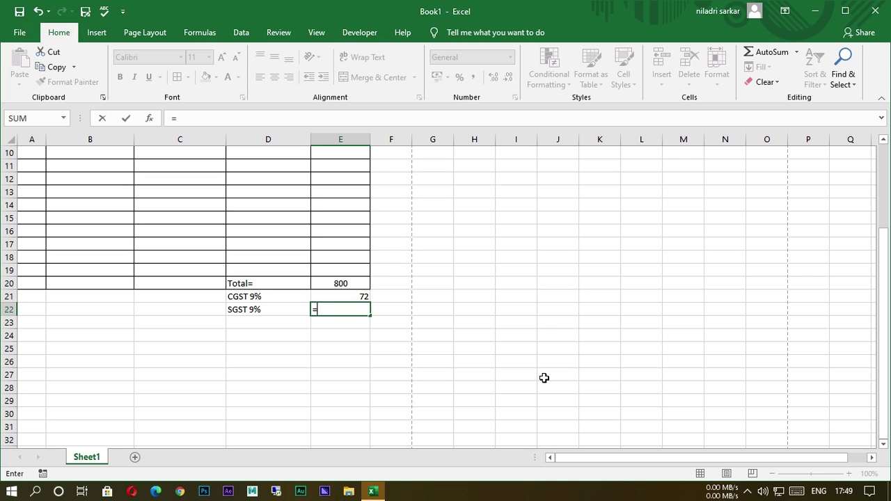
left_click(349, 286)
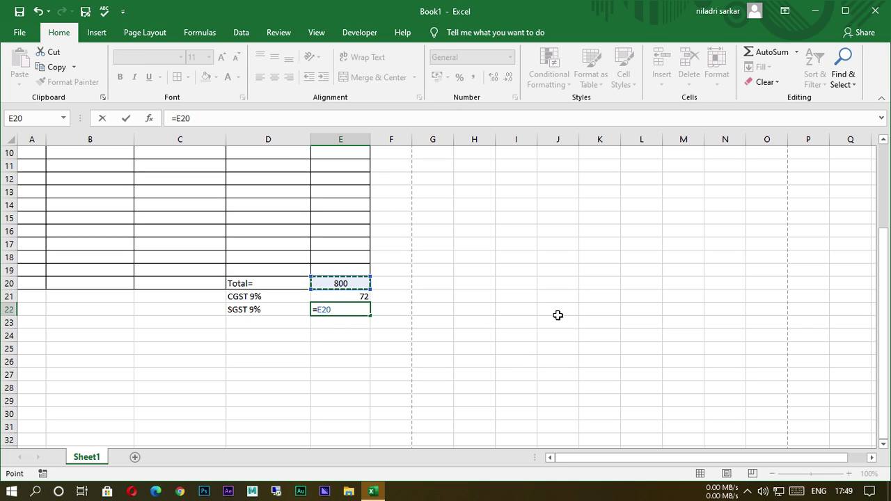
type("*9/100")
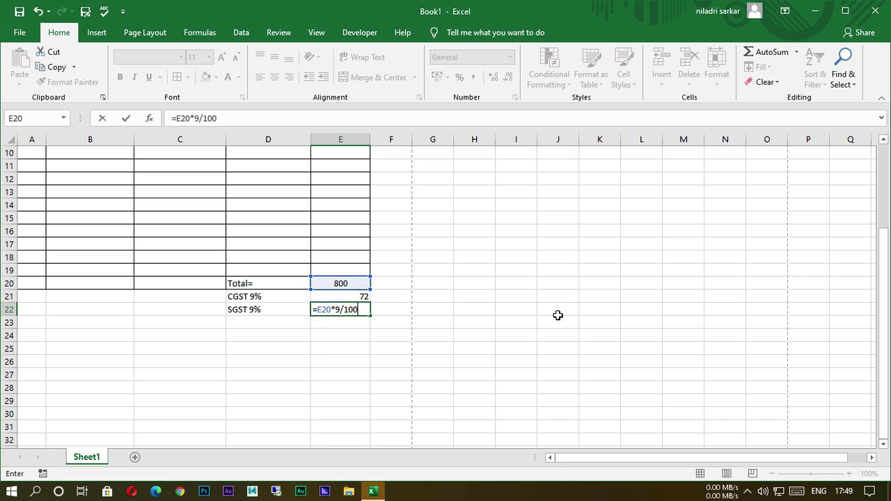
left_click(427, 352)
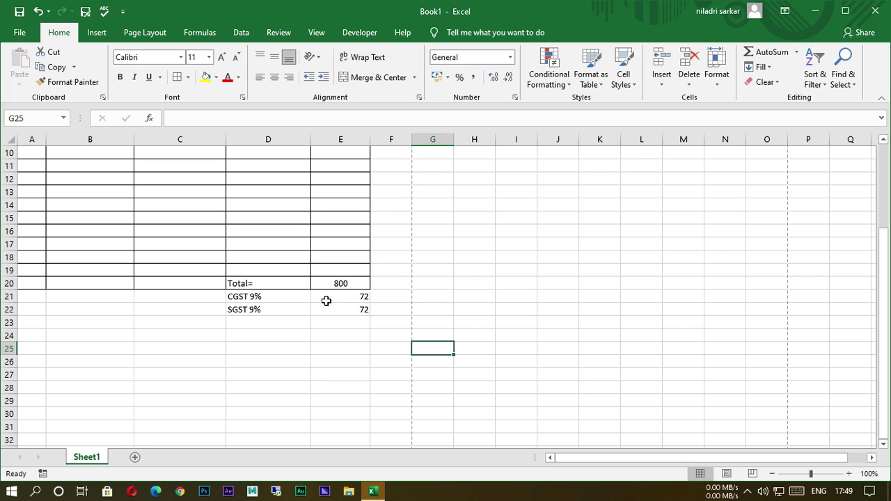
- Center the CGST and SGST amounts in E21:E22
left_click_drag(324, 300, 328, 312)
left_click(274, 76)
left_click_drag(511, 312, 474, 310)
left_click(236, 298)
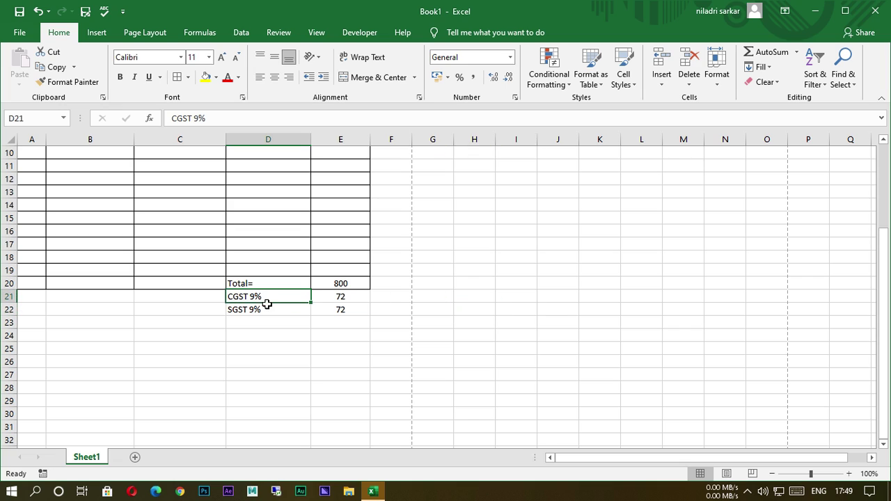
left_click(461, 377)
- Apply all borders to the total, CGST and SGST cells D20:E22
left_click_drag(239, 285, 357, 311)
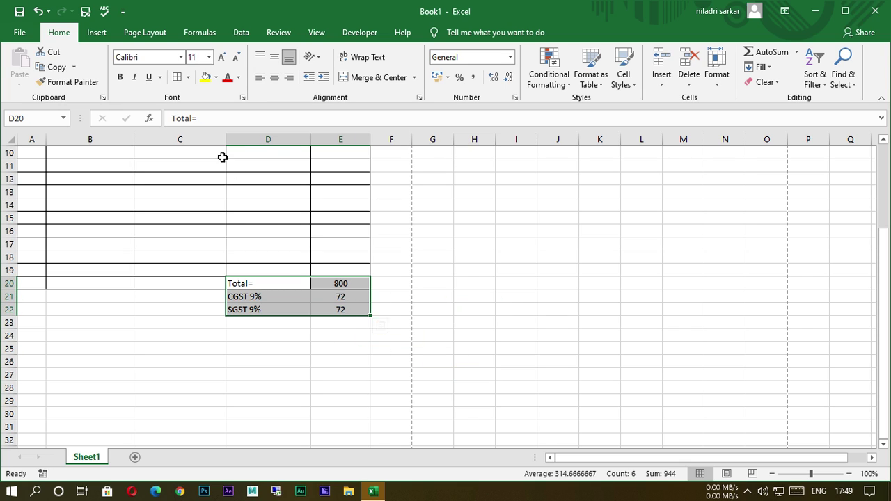
left_click(177, 77)
left_click(483, 300)
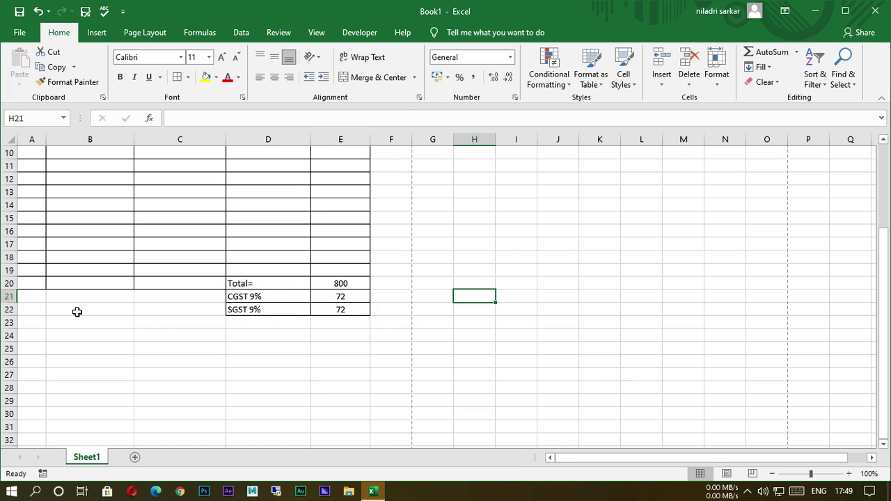
- Enter the labels "Bank Name:", "Account Number:" and "IFSC Code:" in cells A21 to A23
left_click(36, 300)
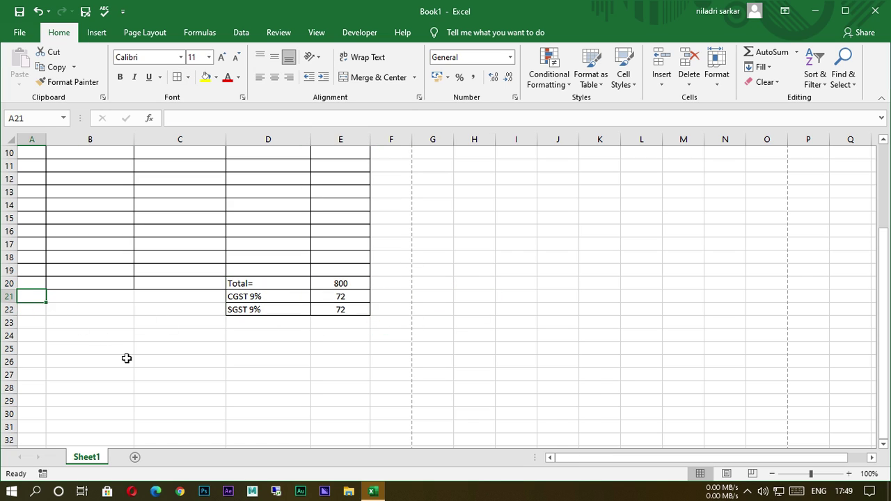
type("Bank Name")
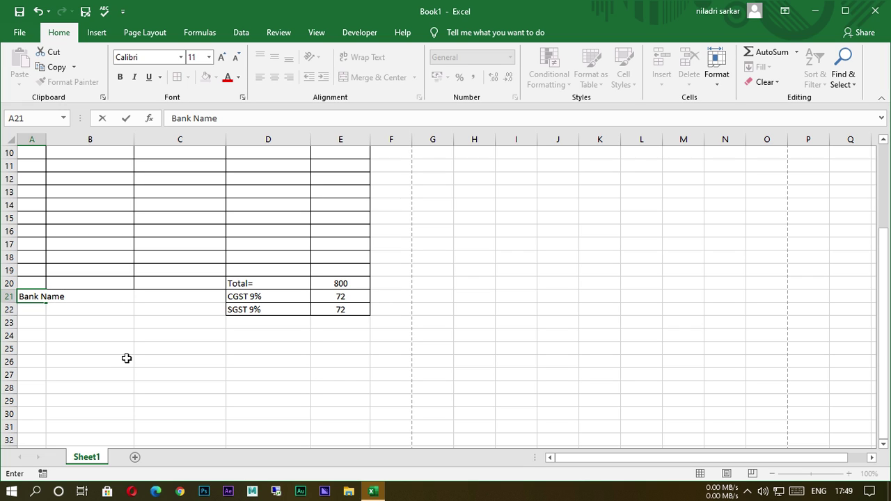
type(":")
key("Return")
type("A")
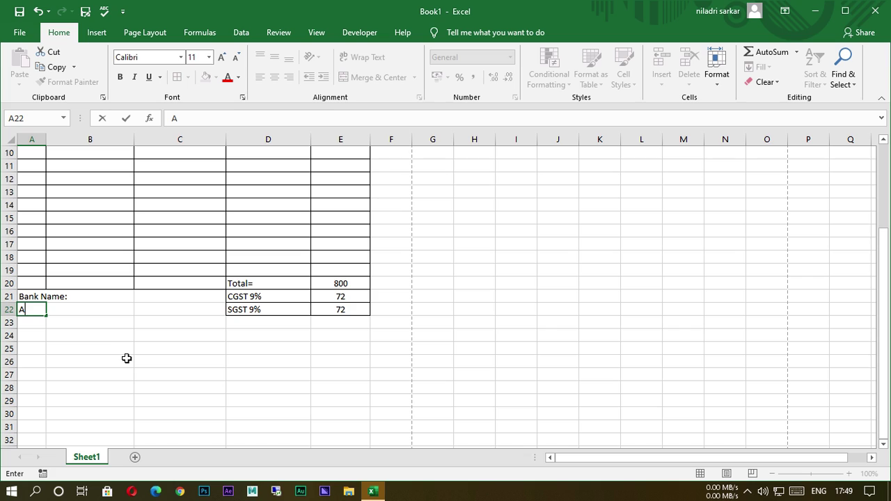
type("ccount Number:")
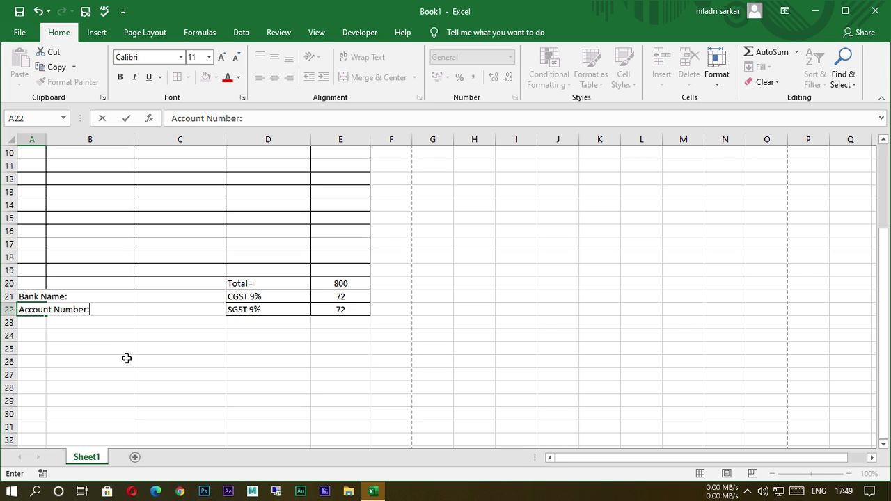
key("Return")
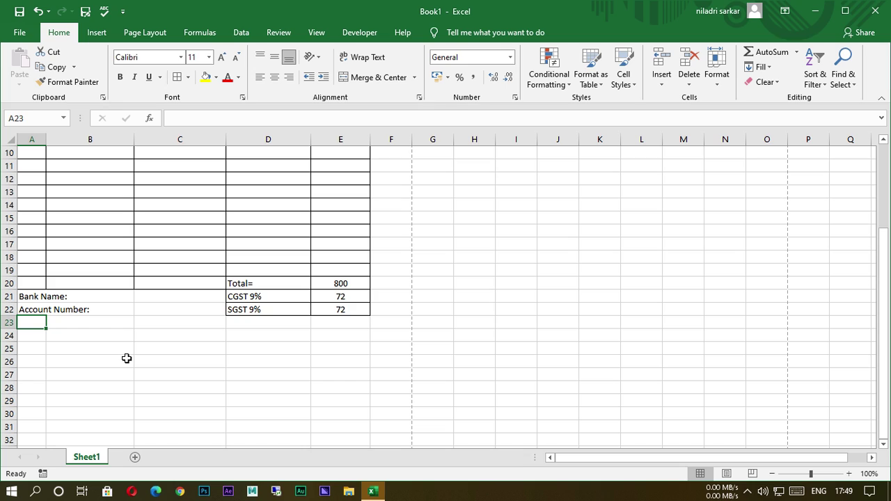
type("IFSC Code:")
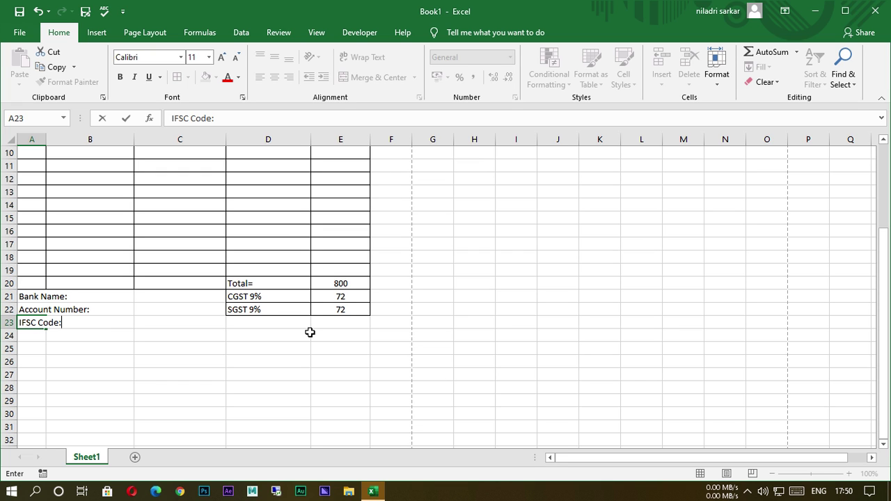
- Put thick outside borders around the bank details block A21:C23
scroll(309, 332, "up", 2)
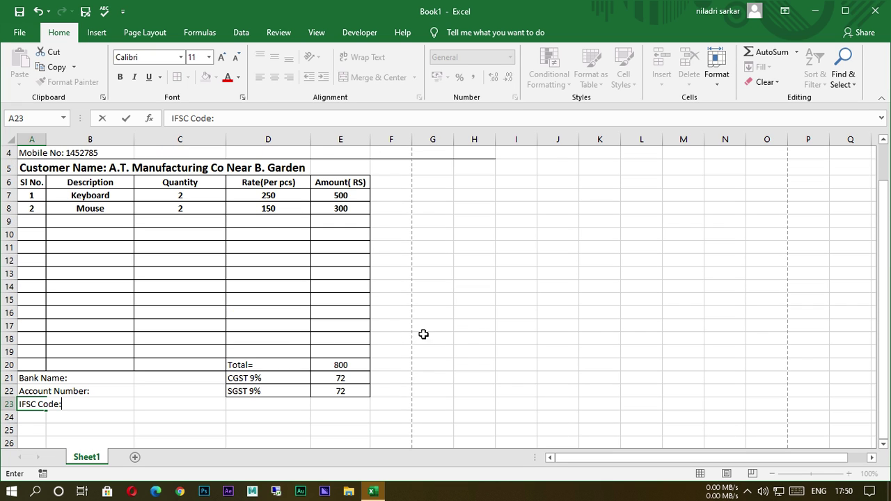
left_click_drag(23, 378, 181, 405)
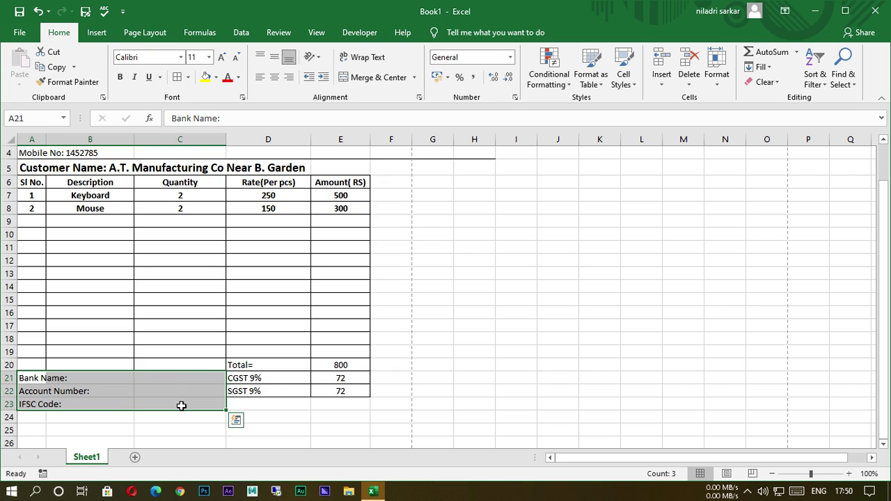
left_click(188, 77)
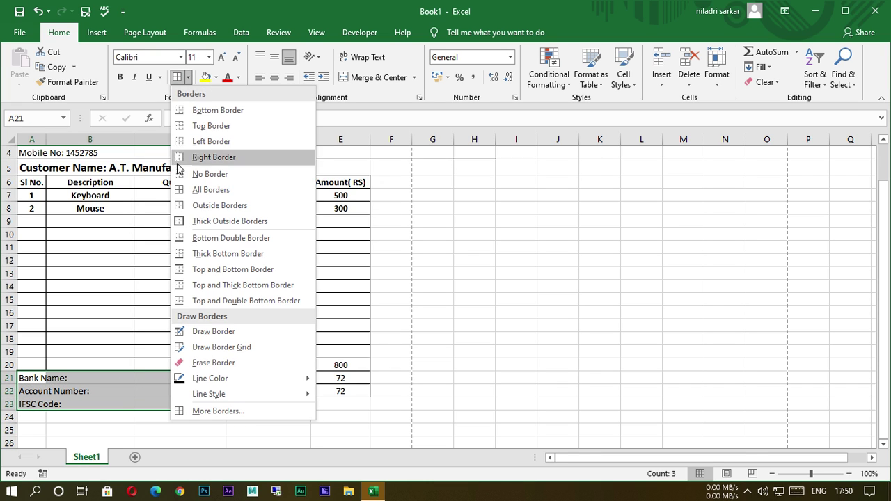
left_click(184, 223)
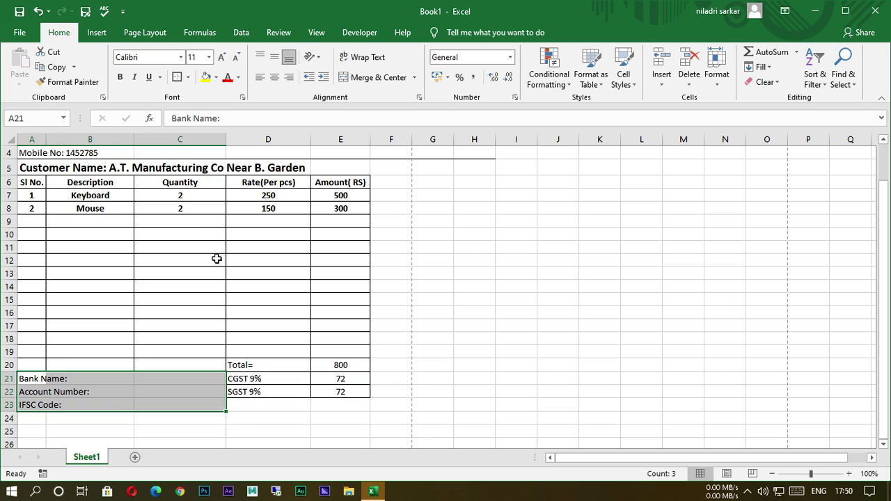
left_click(418, 341)
scroll(404, 344, "down", 2)
left_click(370, 376)
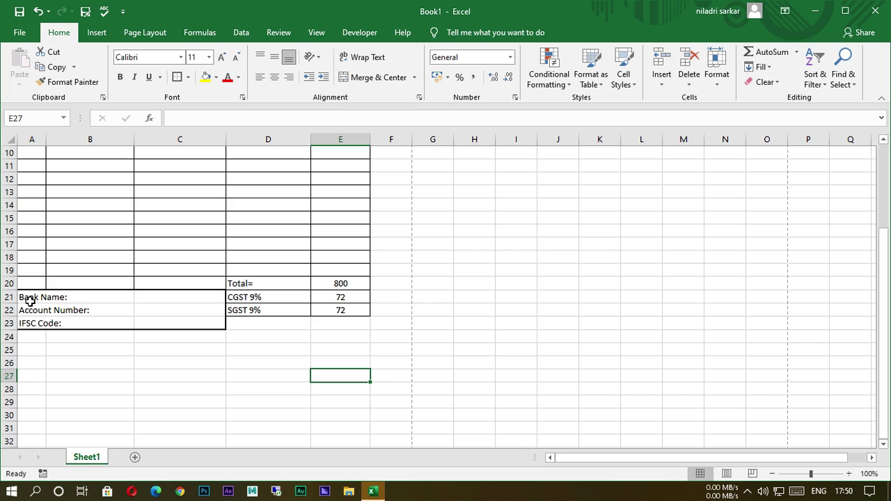
left_click(222, 326)
left_click(285, 365)
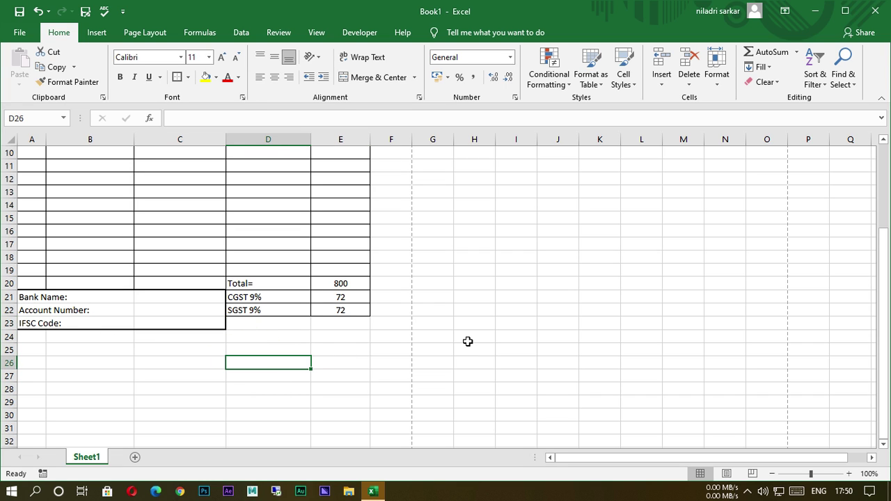
- Make the bank detail labels in A21:B23 bold
scroll(466, 342, "up", 1)
scroll(466, 342, "up", 2)
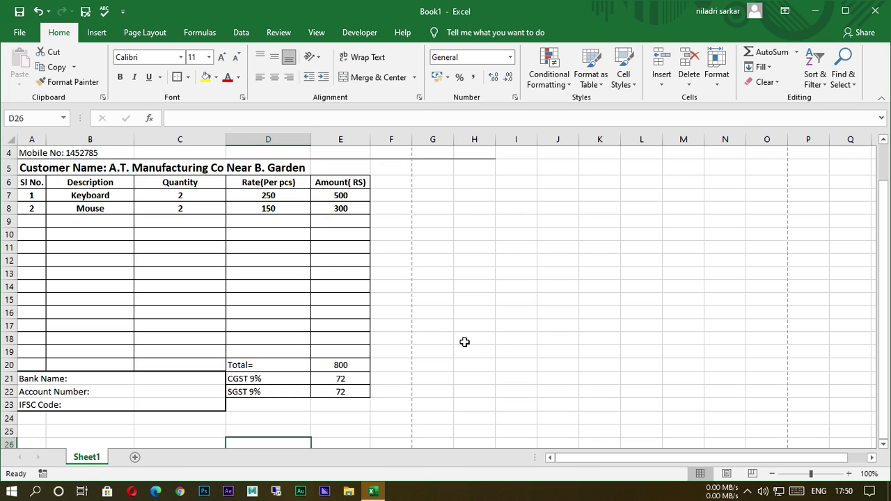
left_click_drag(48, 382, 67, 397)
left_click(119, 76)
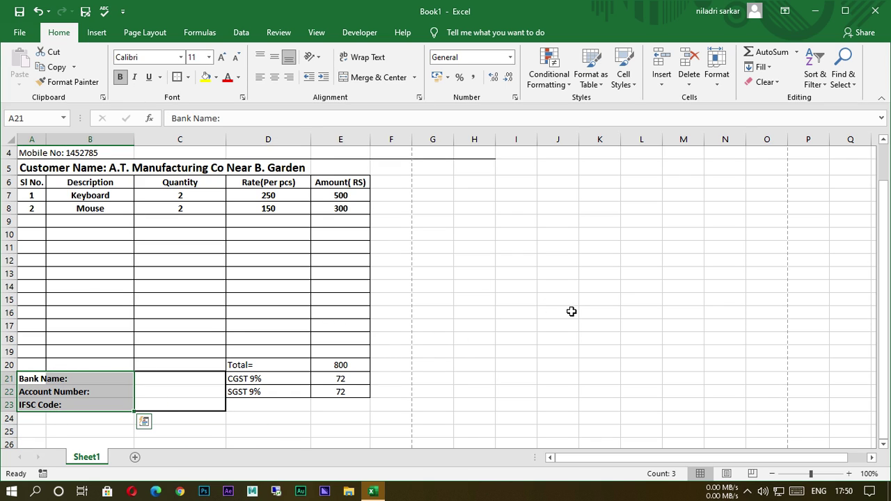
left_click(571, 311)
- Make the total, CGST and SGST labels and amounts in D20:E22 bold
scroll(495, 312, "down", 2)
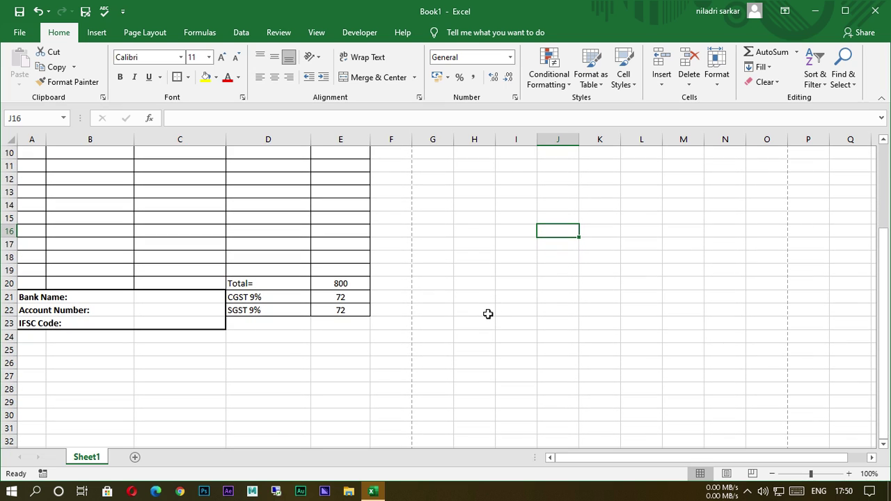
scroll(382, 371, "up", 2)
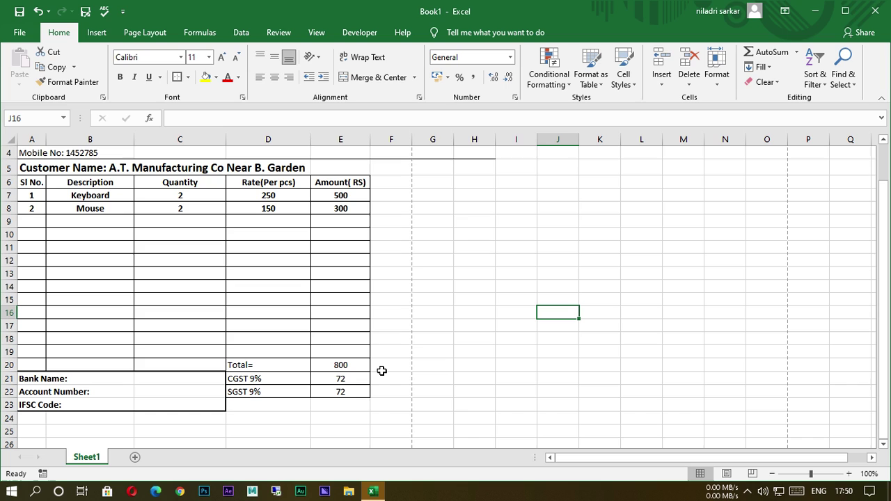
scroll(381, 371, "up", 1)
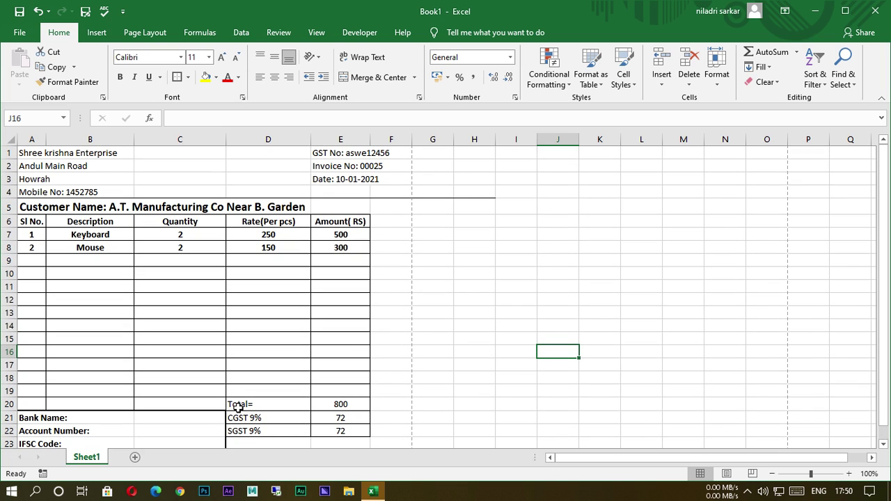
left_click(279, 405)
left_click_drag(279, 405, 346, 431)
left_click(120, 76)
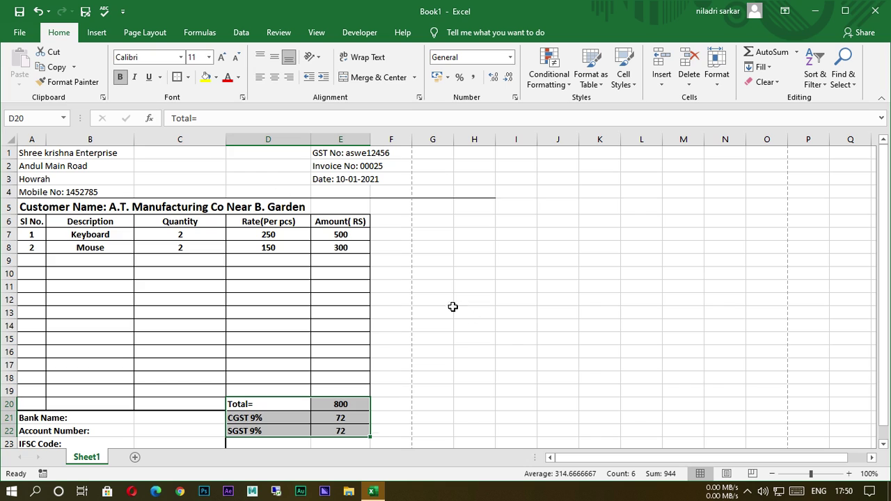
scroll(503, 334, "down", 3)
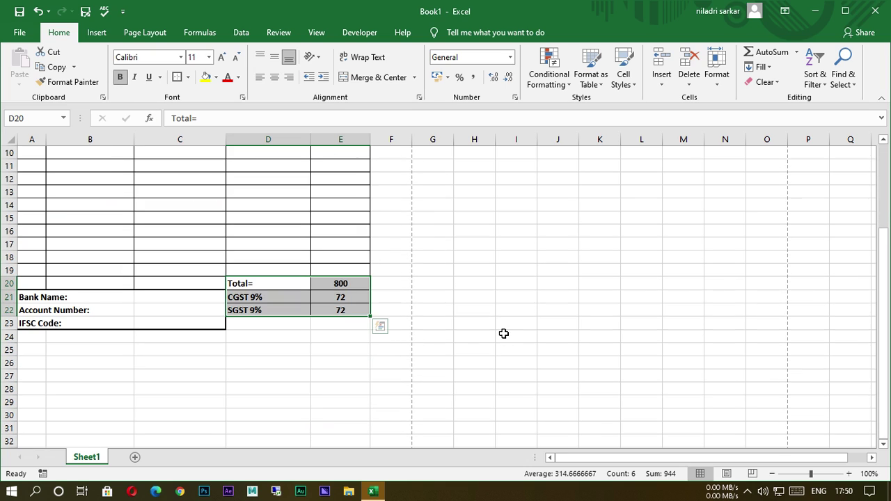
scroll(289, 376, "up", 3)
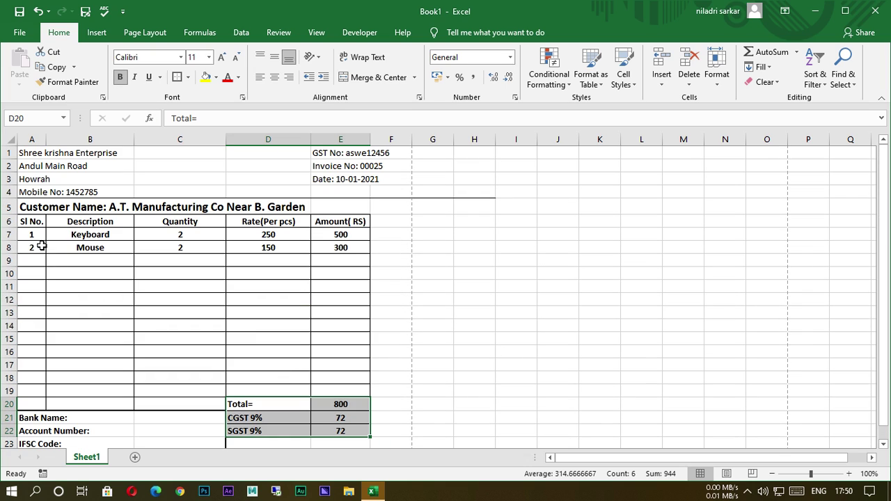
- Apply all borders to cells D23:E23 below the SGST row
left_click(361, 240)
scroll(300, 324, "down", 2)
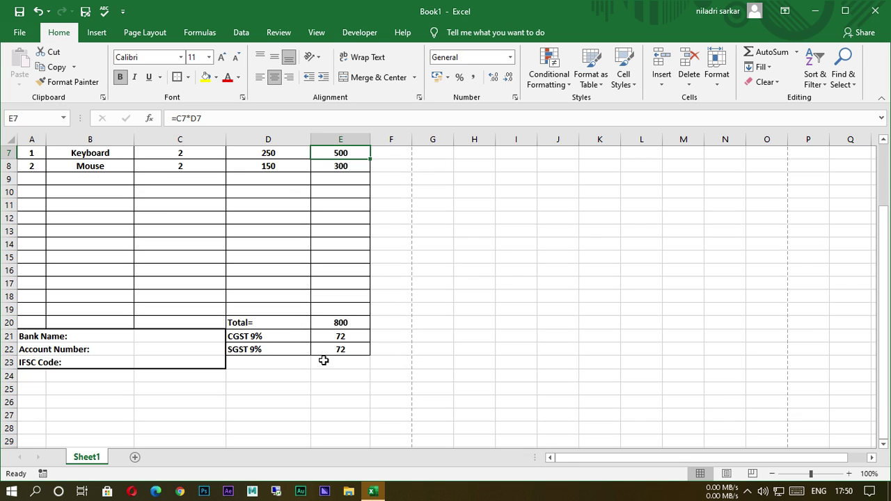
left_click(249, 371)
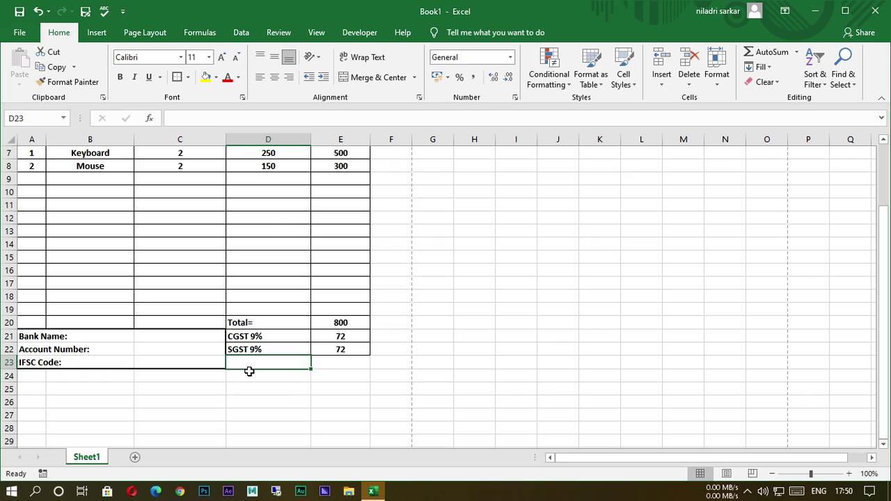
left_click(352, 402)
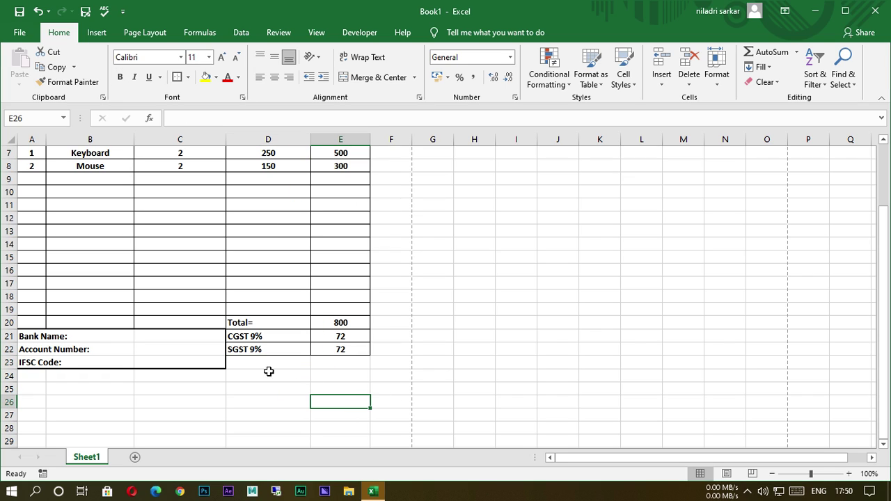
left_click_drag(239, 367, 342, 366)
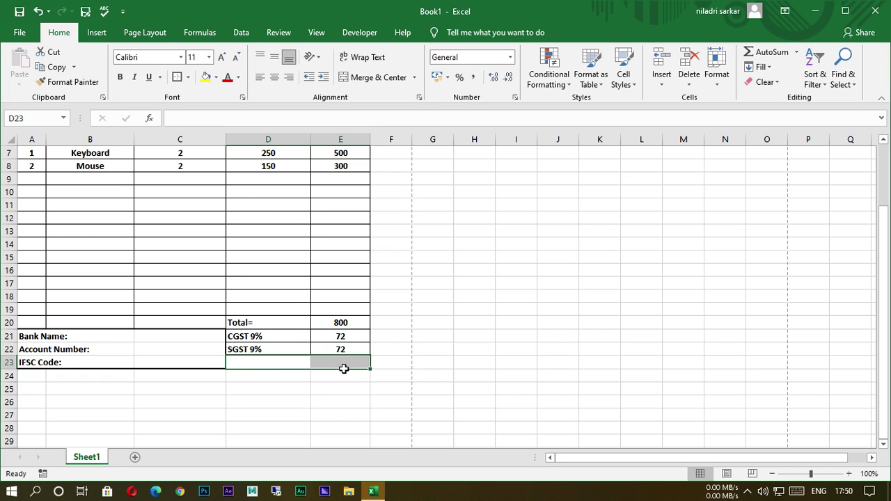
left_click(188, 77)
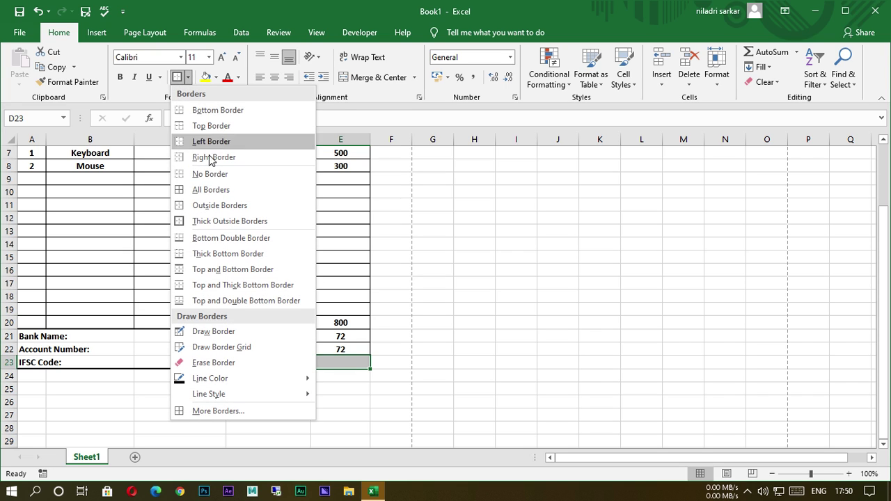
left_click(182, 190)
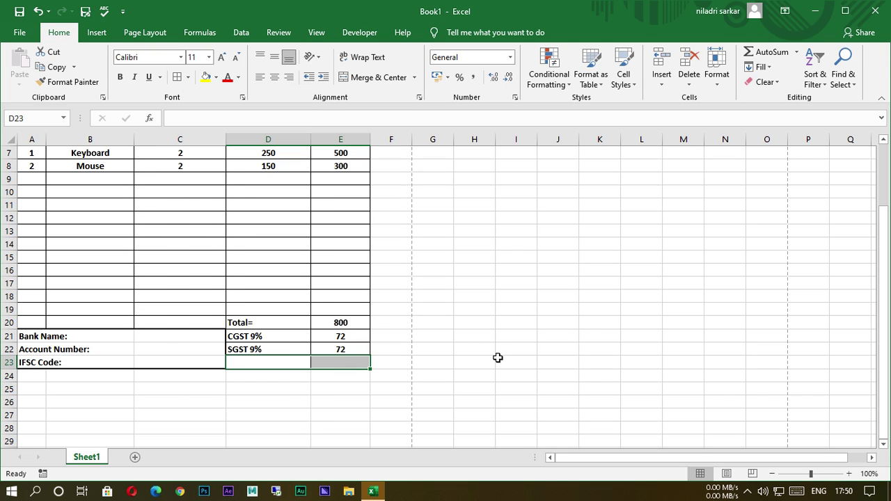
left_click(487, 351)
- Enter the label "G- Total" in cell D23
left_click(247, 362)
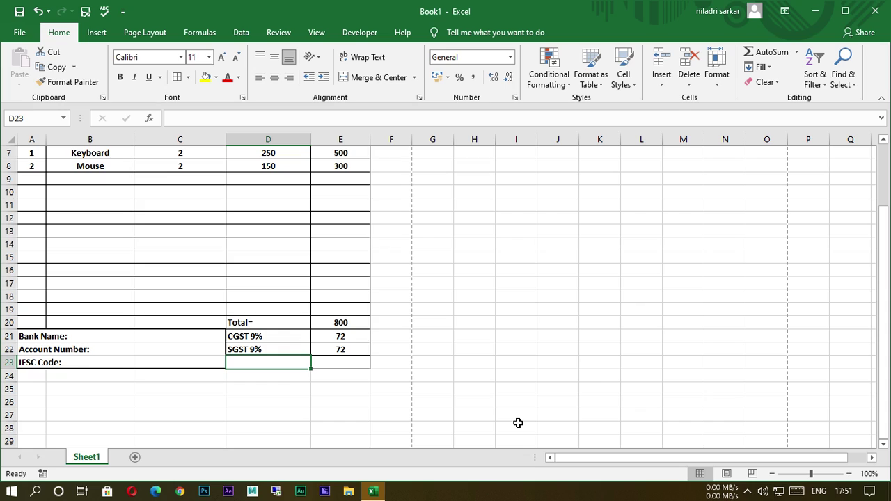
type("G")
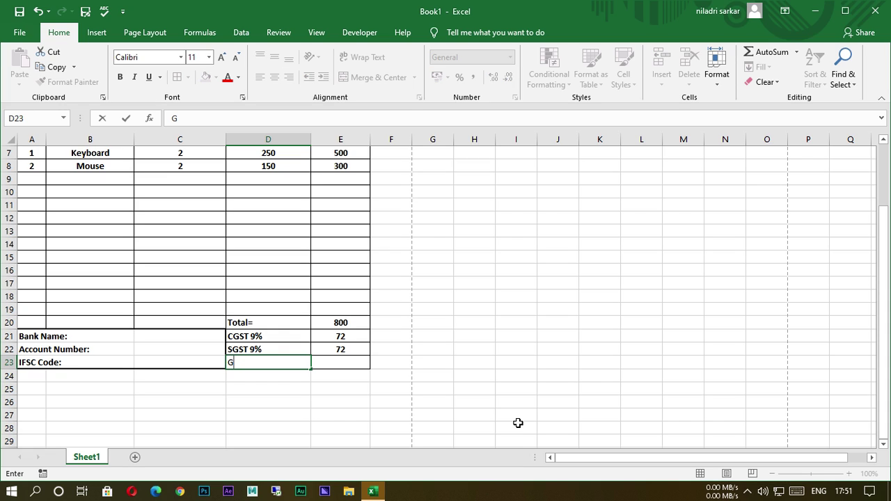
type("- Total")
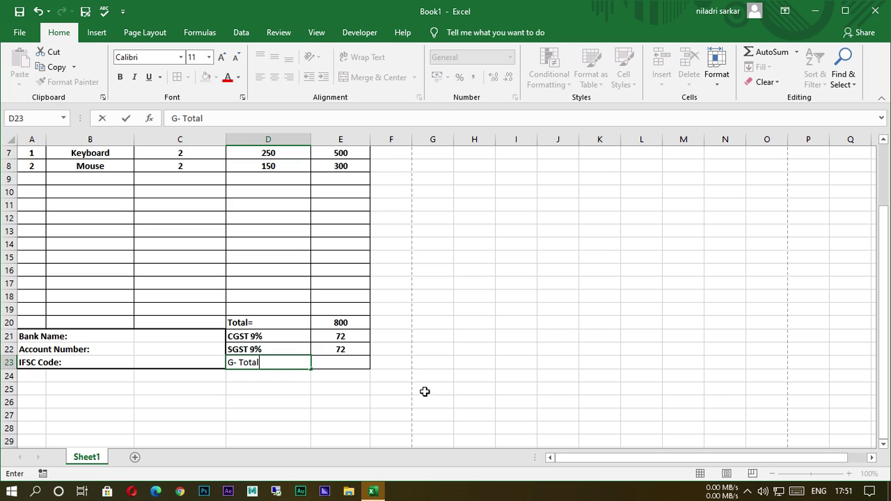
left_click(351, 364)
left_click(435, 381)
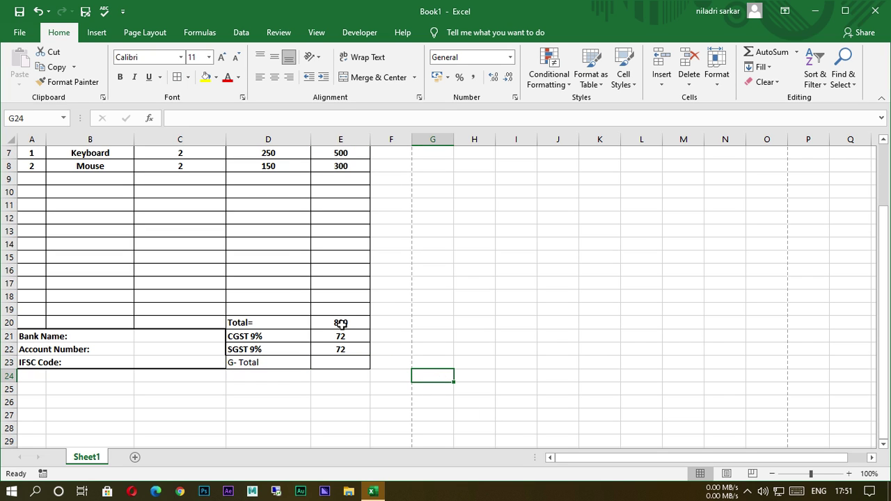
- Enter the formula =sum(E20:E22) in cell E23 to calculate the grand total
left_click(324, 367)
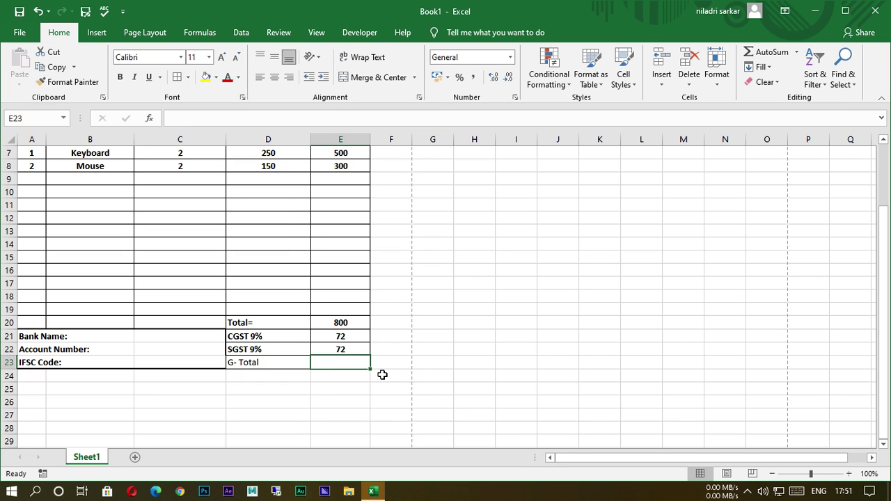
type("=")
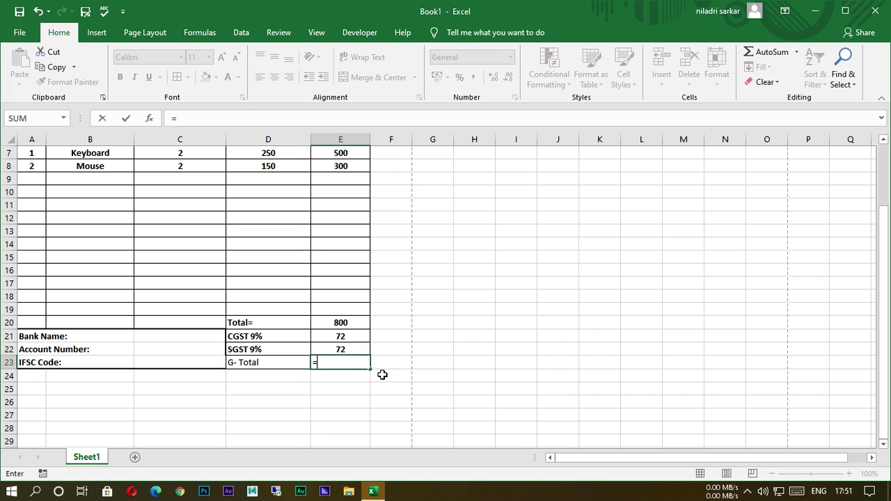
type("sum")
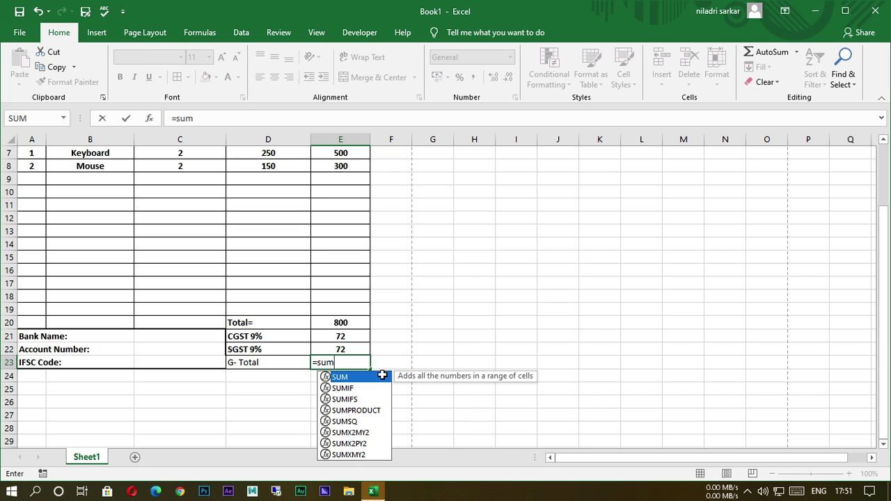
type("(")
left_click_drag(342, 322, 344, 351)
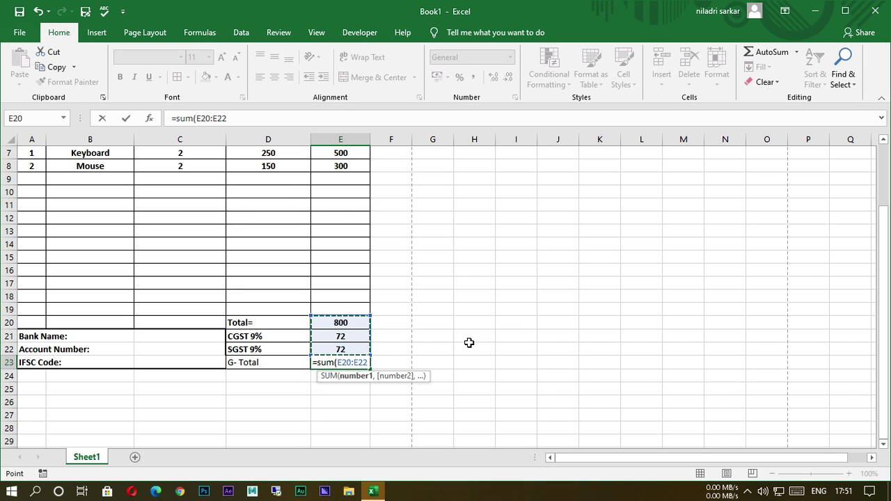
type(")")
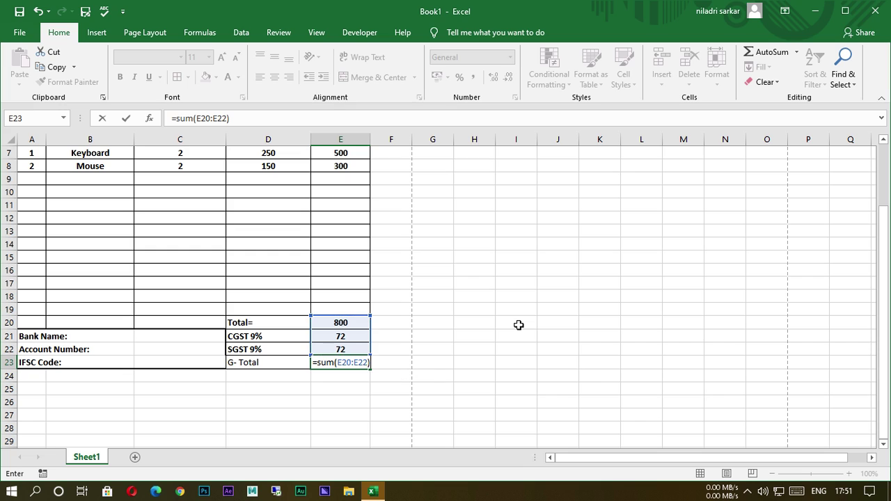
key("Return")
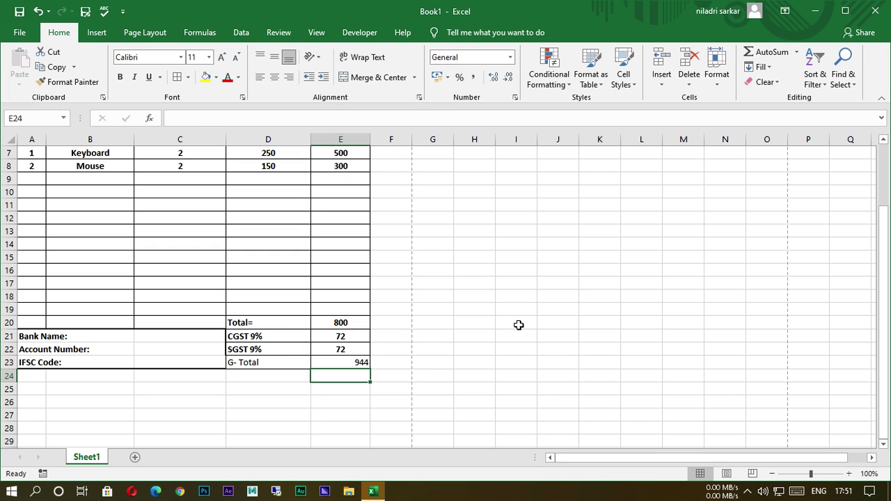
- Center the grand total amount in E23 and make the G- Total row D23:E23 bold
left_click(348, 363)
left_click(278, 78)
left_click_drag(237, 369, 340, 369)
left_click(121, 77)
left_click(443, 311)
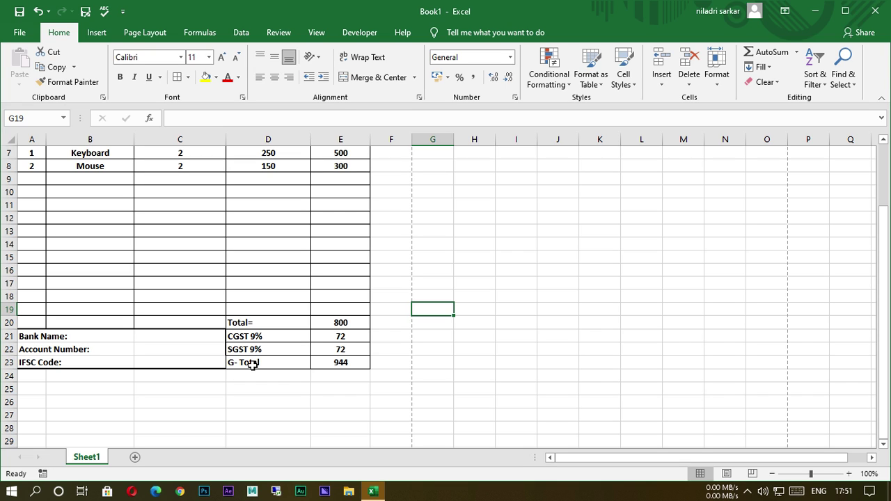
- Increase the font size of the company name in A1 to 24
scroll(128, 270, "up", 2)
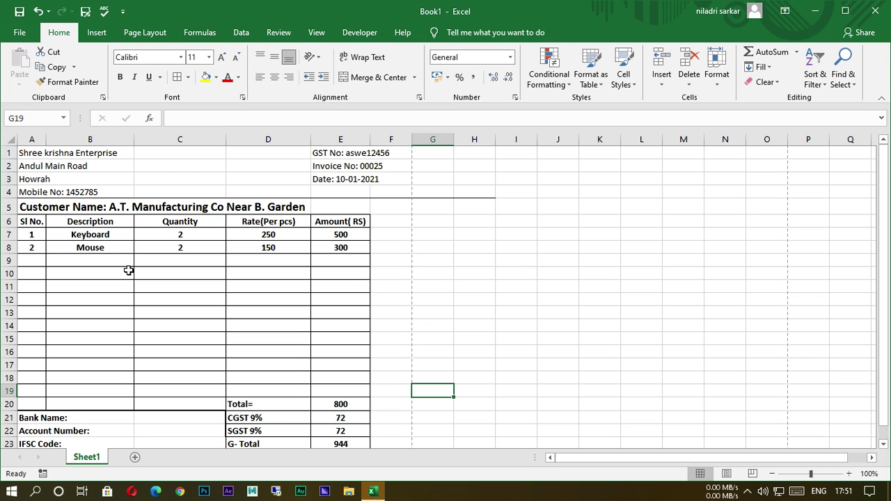
left_click_drag(27, 154, 77, 159)
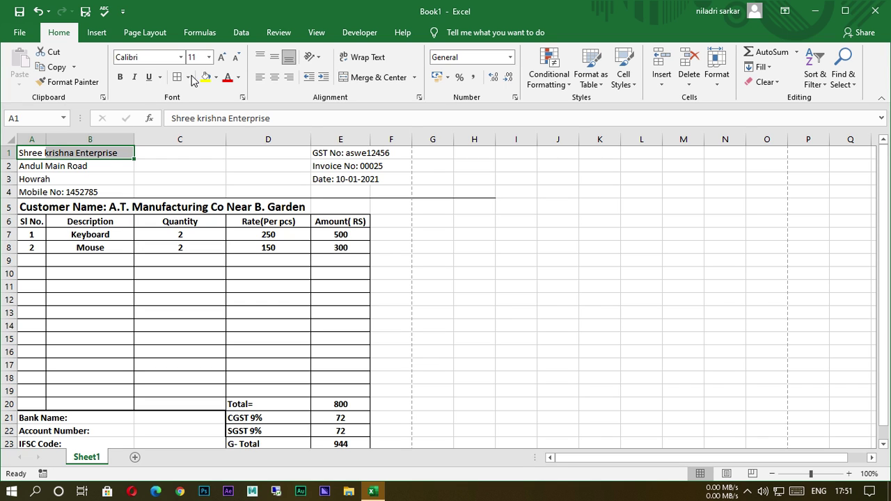
left_click(220, 57)
left_click(221, 58)
left_click(220, 58)
left_click(221, 58)
left_click(220, 58)
left_click(221, 58)
left_click(221, 57)
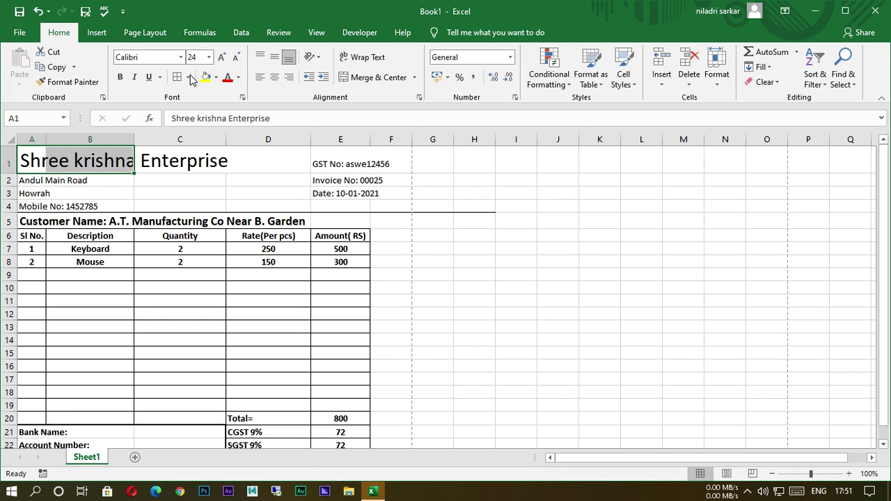
left_click(224, 185)
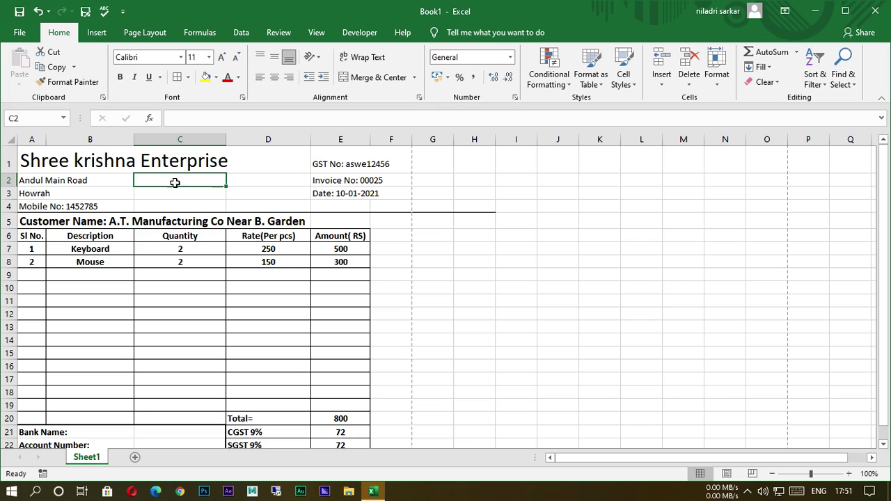
- Make the company address and mobile number lines in A2:B4 bold
left_click_drag(28, 184, 74, 204)
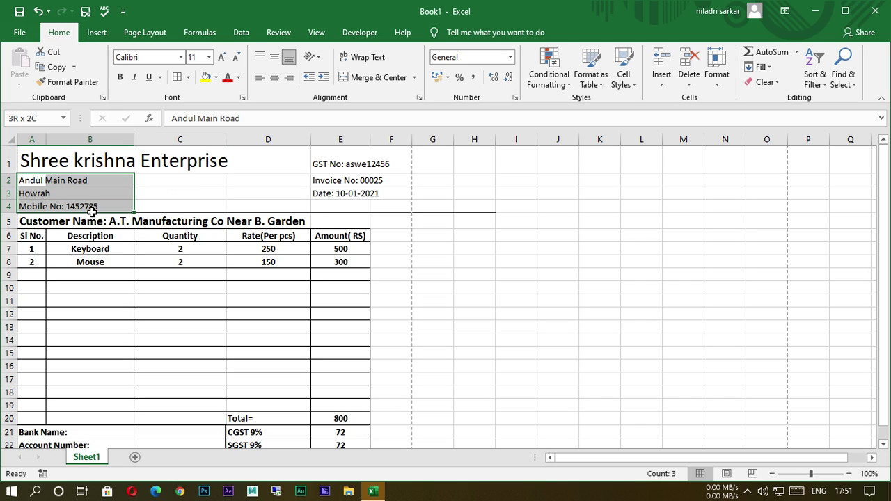
left_click(121, 78)
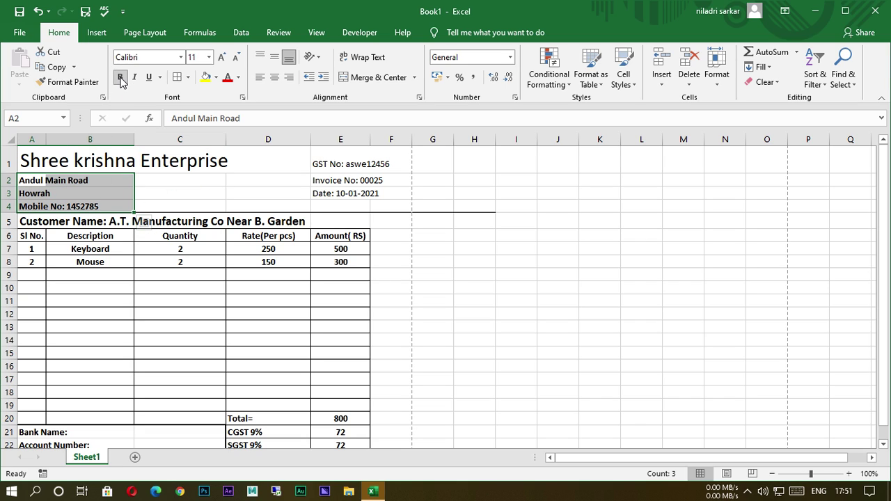
left_click_drag(633, 354, 604, 341)
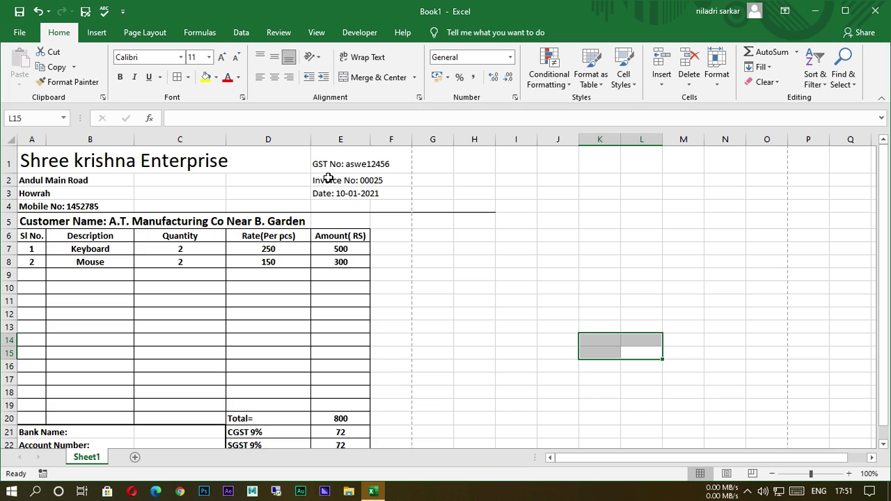
left_click_drag(321, 167, 399, 195)
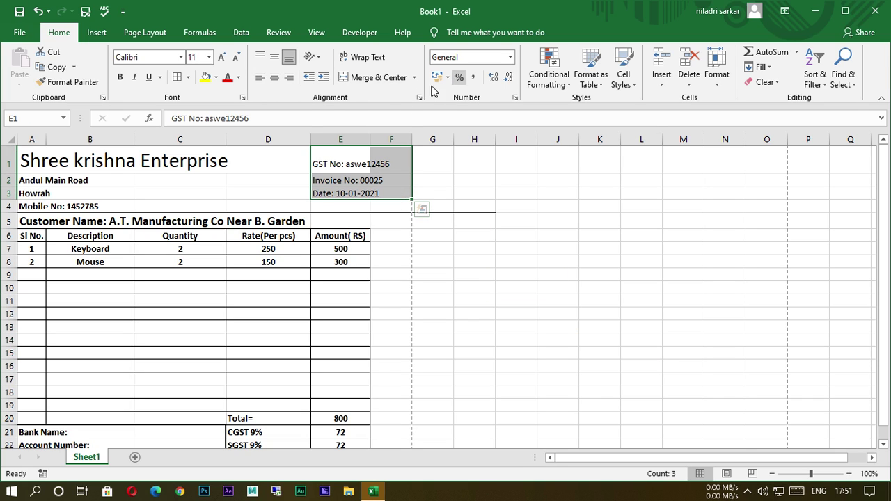
left_click(383, 78)
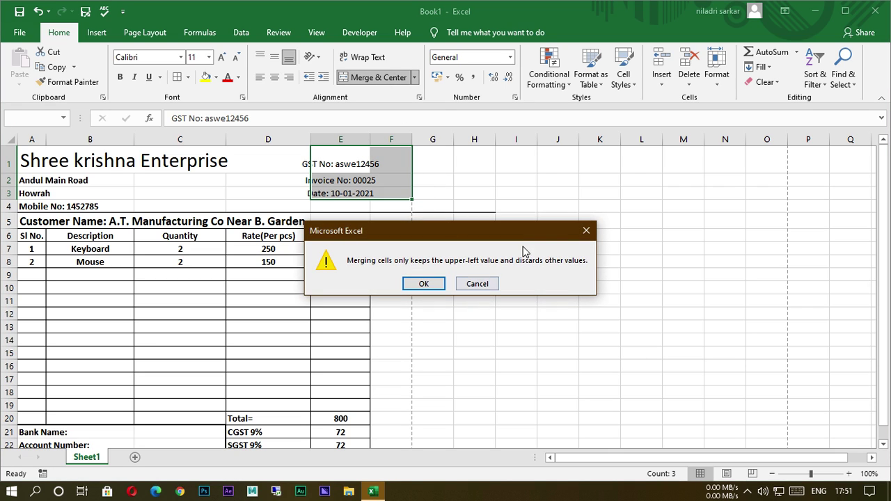
left_click(583, 231)
left_click(474, 261)
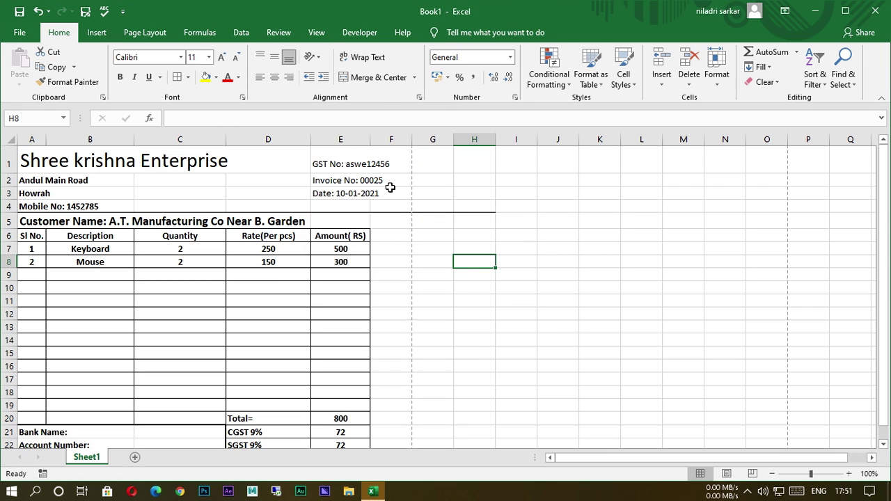
- Center the GST number, invoice number and date lines in E1:F3 horizontally
left_click(317, 168)
left_click_drag(366, 171, 390, 195)
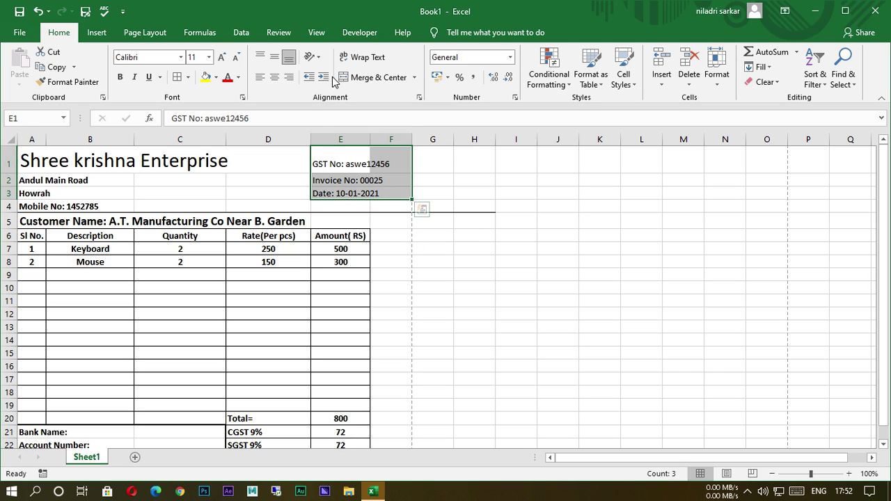
left_click(277, 78)
left_click(483, 265)
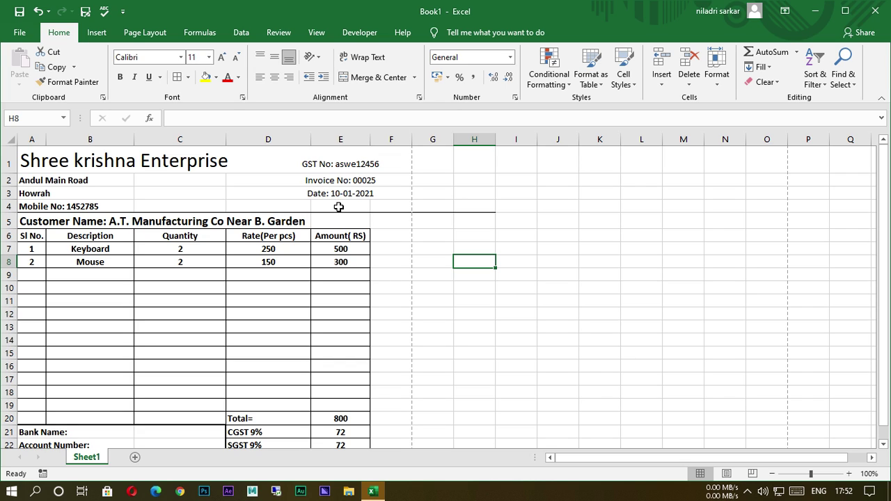
- Make the GST number, invoice number and date lines in D1:F3 bold
left_click_drag(306, 164, 378, 195)
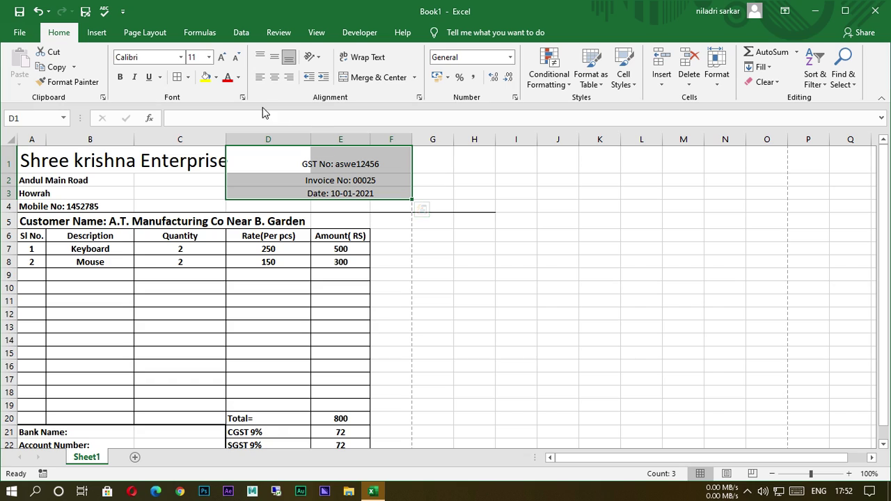
left_click(120, 77)
left_click(446, 276)
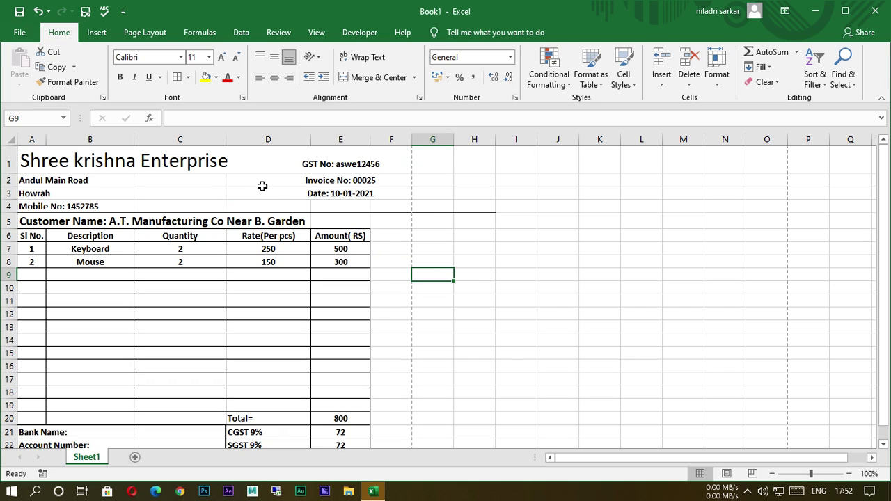
left_click(309, 200)
left_click(317, 189)
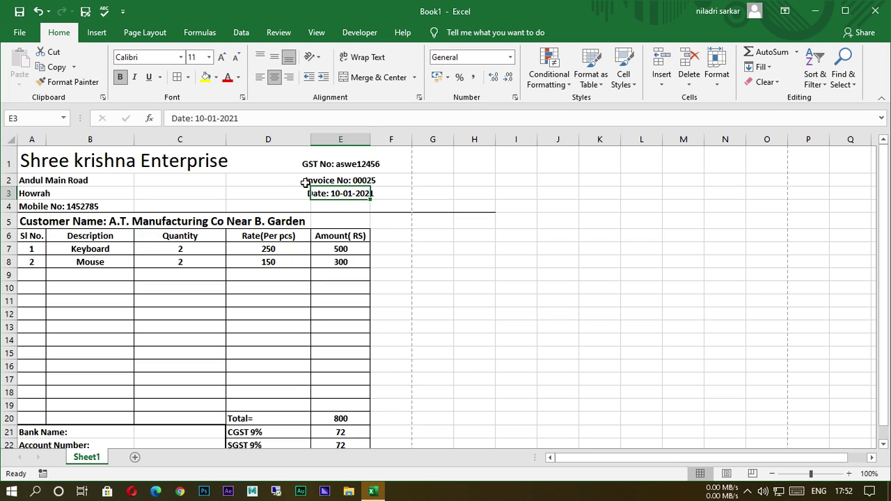
left_click(174, 118)
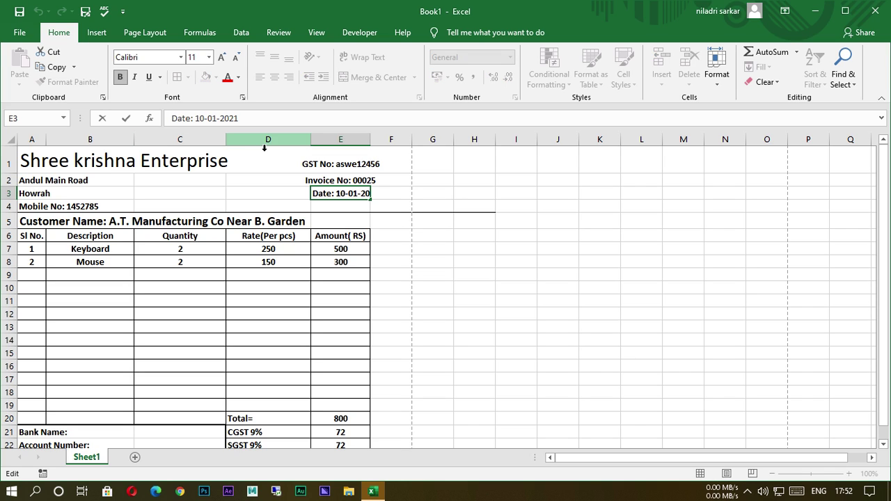
left_click(385, 239)
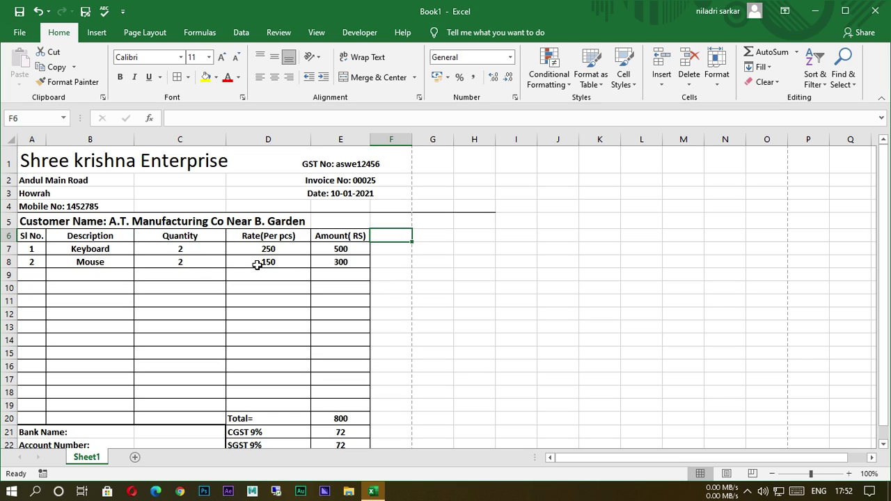
- Set the Keyboard quantity in C7 to 10 and check the recalculated amount and tax totals
scroll(307, 276, "down", 4)
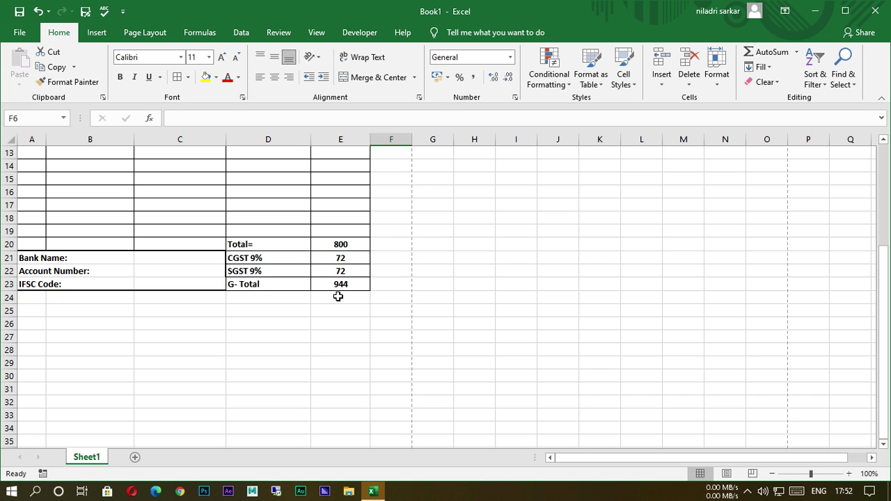
scroll(337, 295, "up", 4)
left_click(223, 247)
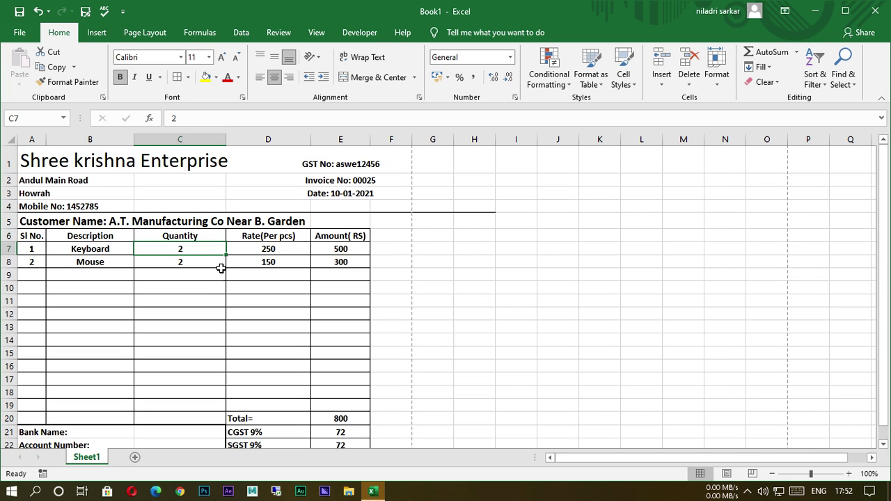
type("10")
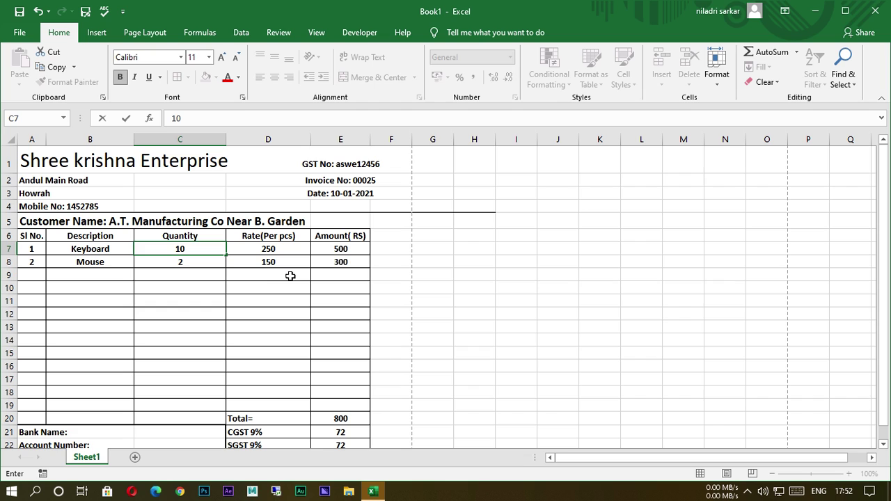
left_click(340, 252)
scroll(480, 311, "down", 3)
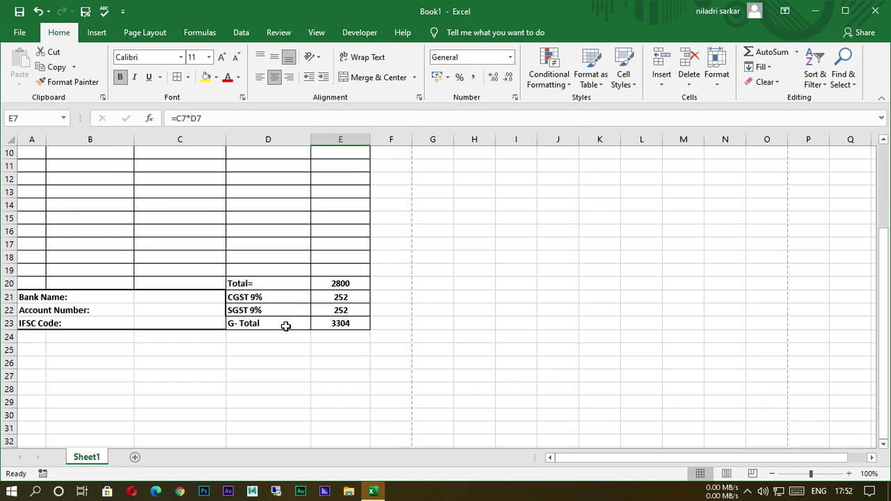
scroll(279, 336, "up", 3)
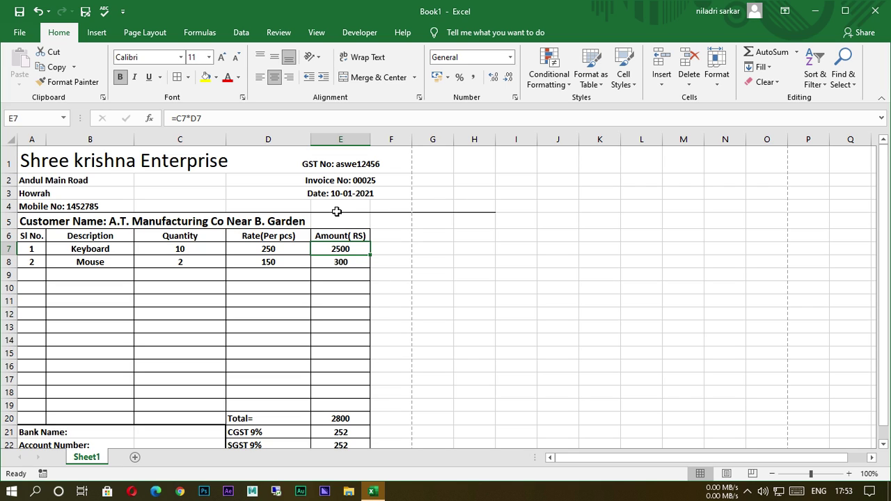
- Merge and center cells D26:E26 below the grand total row
scroll(388, 206, "down", 4)
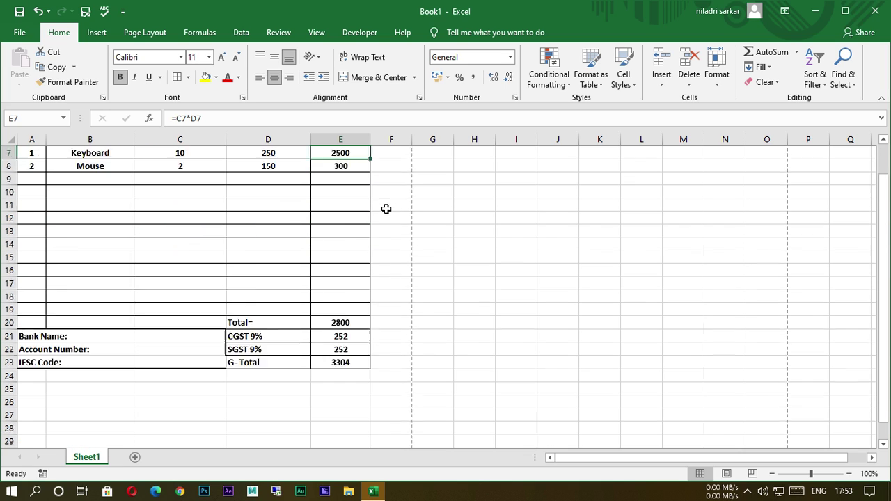
left_click_drag(242, 326, 342, 327)
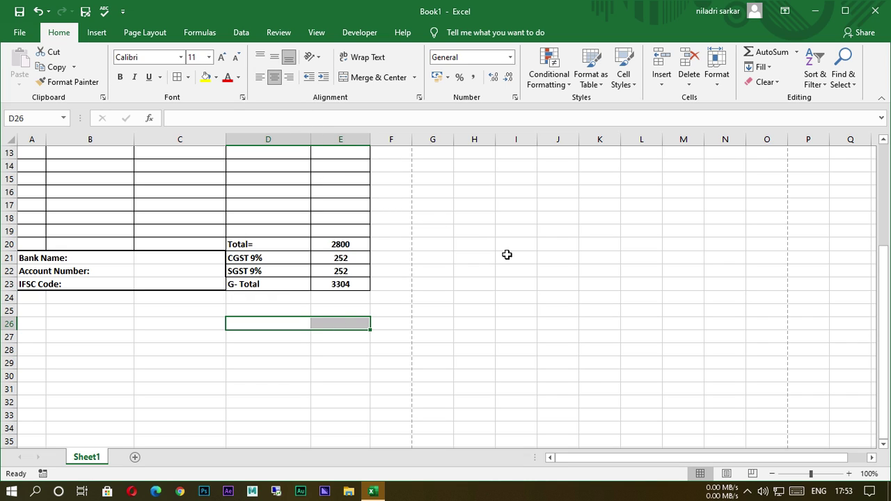
left_click_drag(550, 314, 515, 324)
left_click_drag(243, 325, 354, 322)
left_click(402, 82)
left_click_drag(515, 389, 479, 388)
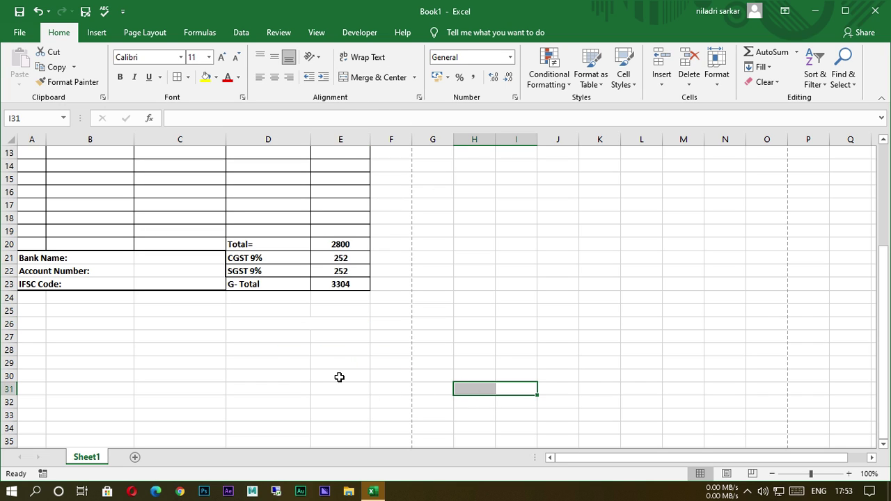
- Enter the label "Prop. Signature" in the merged cell D26
left_click(273, 325)
type("rop. ")
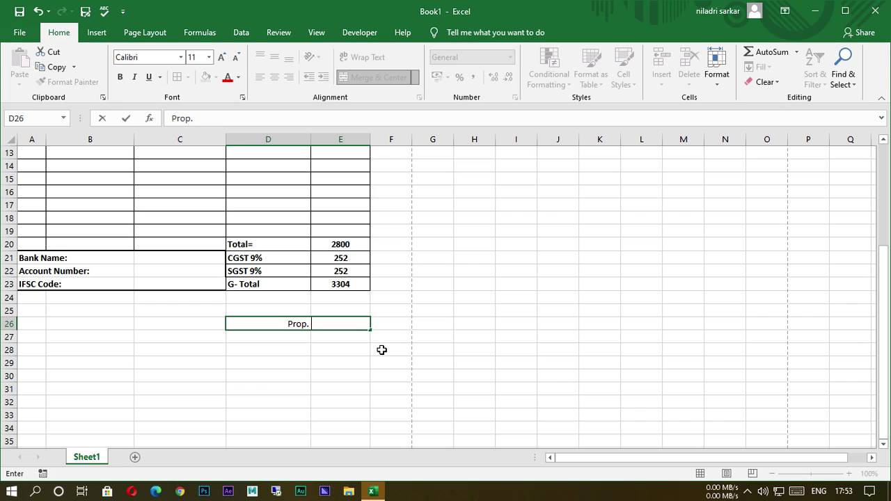
type("Sig natu")
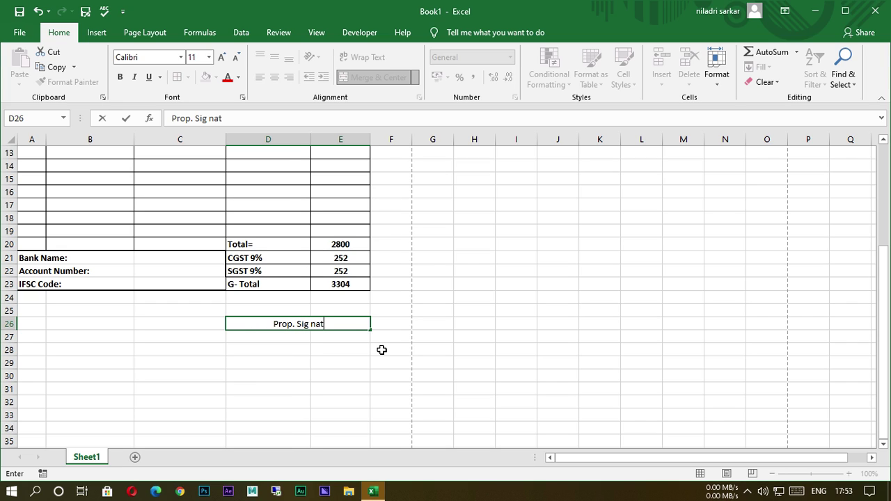
key("BackSpace")
key("BackSpace")
key("BackSpace")
key("BackSpace")
type("nature")
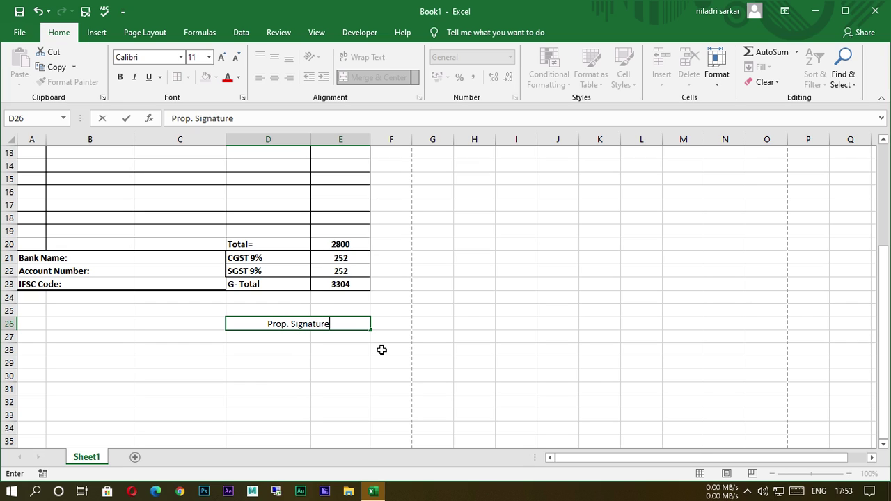
- Complete the signature label in D26 as "Prop. Signature:-" and format it in bold with a larger font size
type(":-")
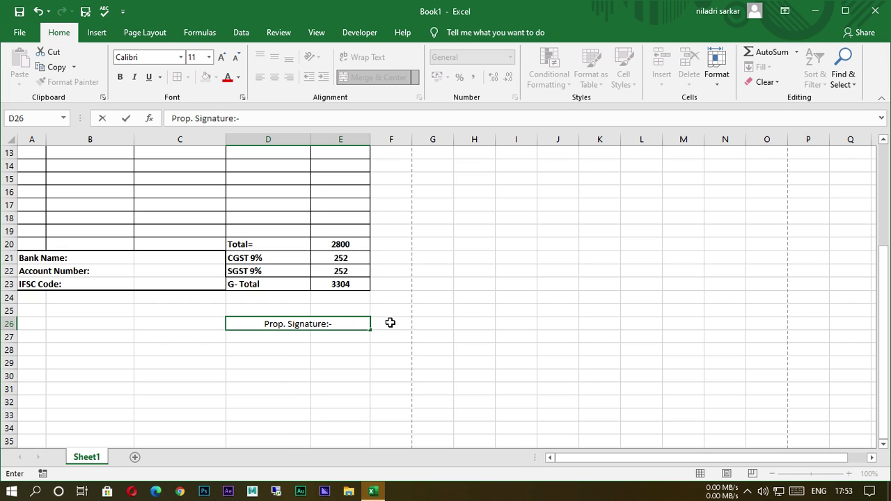
key("Return")
left_click(304, 325)
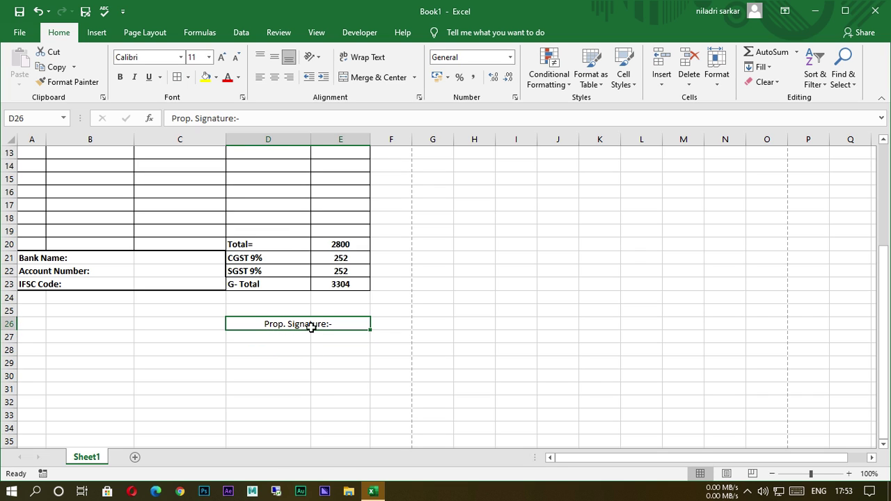
left_click(120, 77)
left_click(221, 57)
left_click(303, 368)
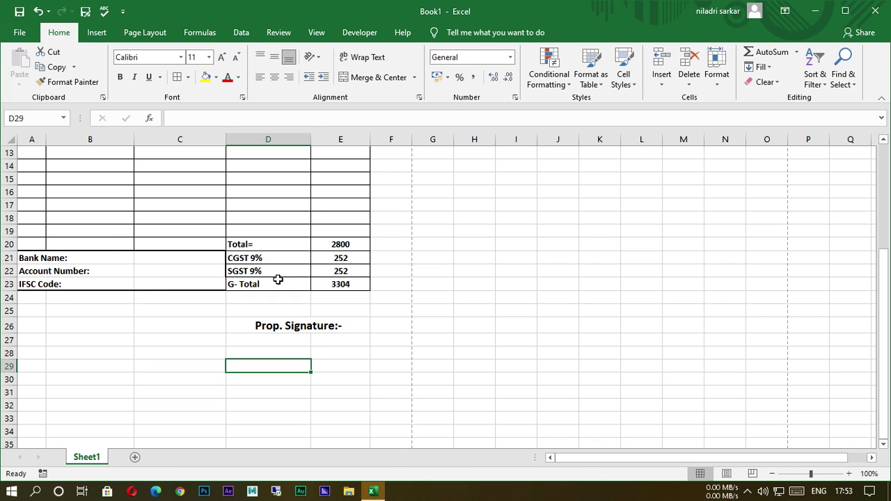
- Set the Mouse quantity in C8 to 5 and check the recalculated amount in E8 and the CGST formula in E21
scroll(304, 298, "up", 4)
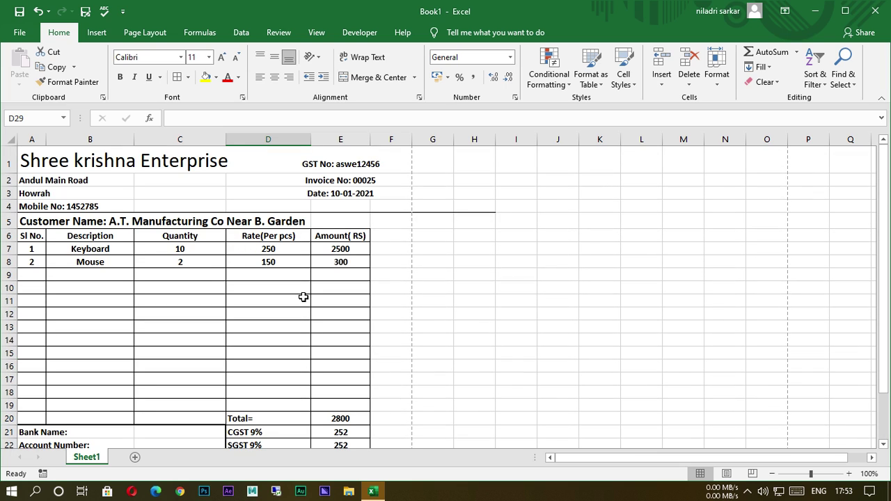
left_click(190, 269)
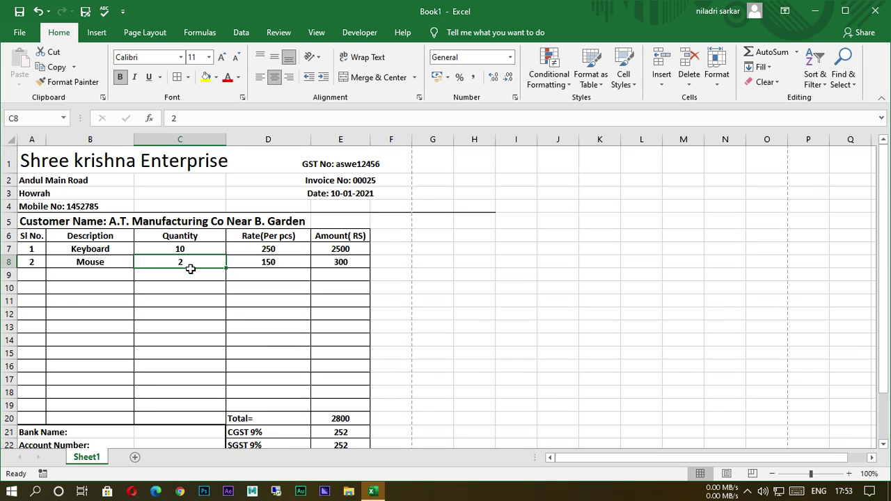
type("5")
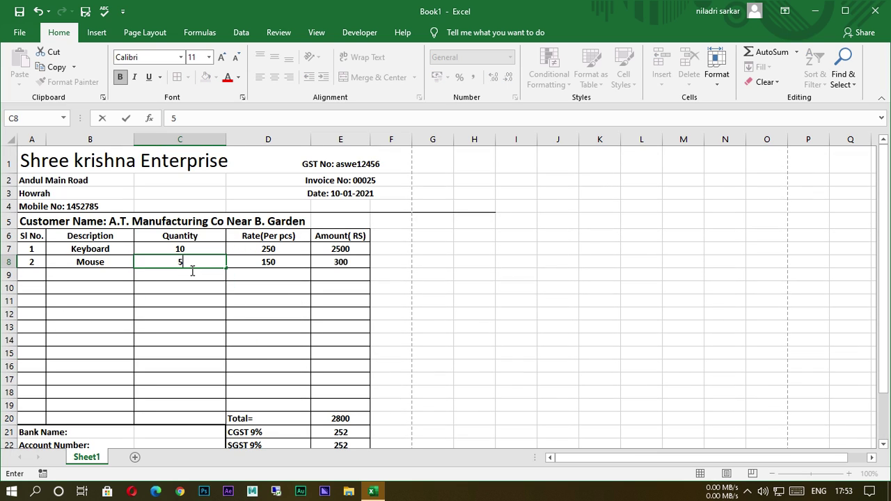
left_click(334, 266)
scroll(344, 316, "down", 2)
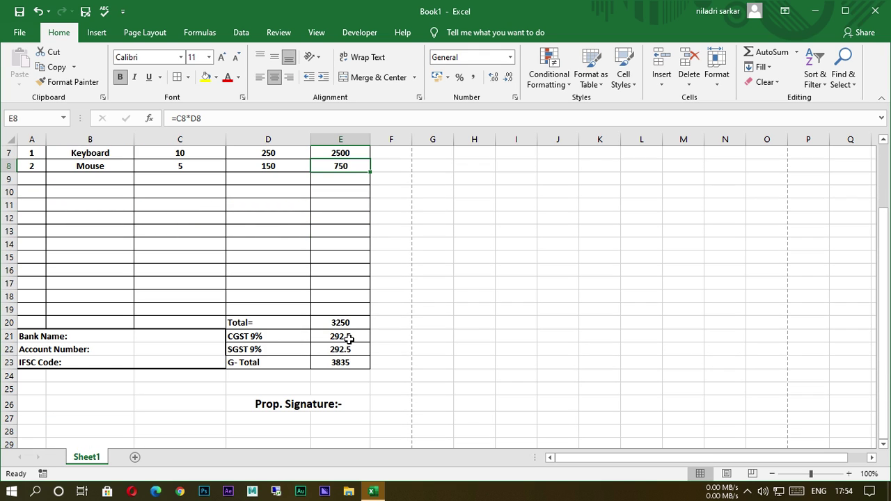
left_click(348, 338)
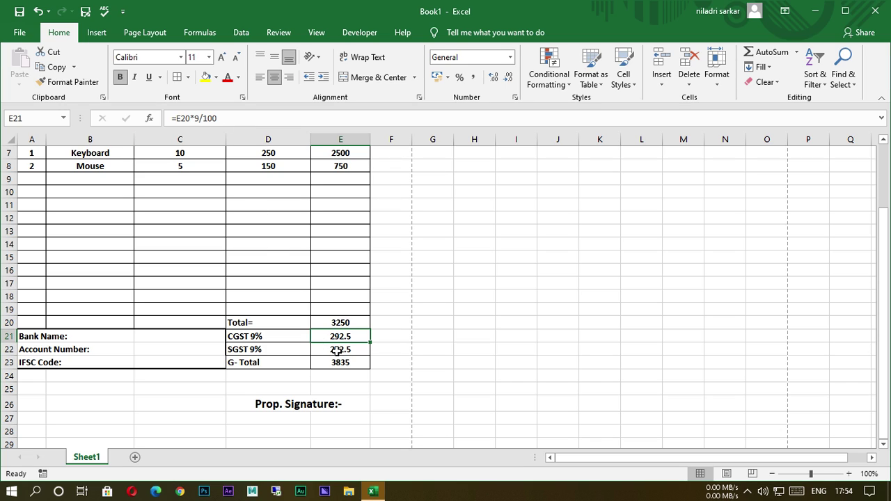
left_click(449, 408)
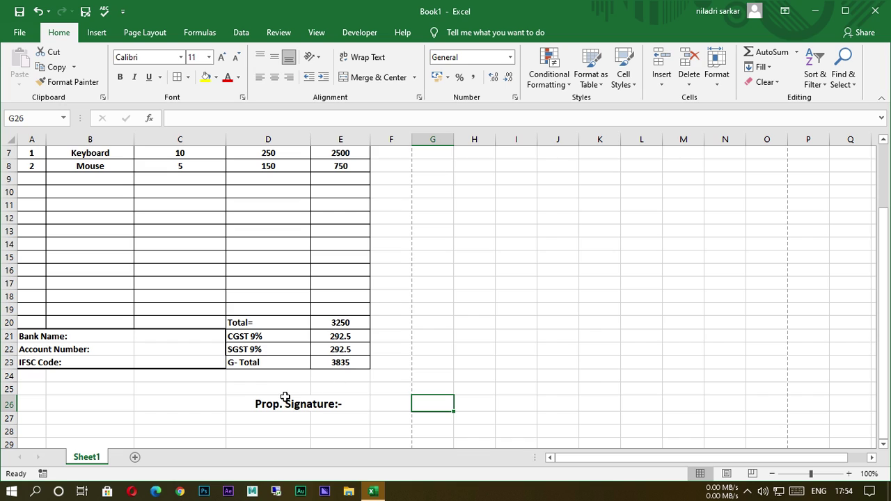
- Increase the font size of the company address and mobile number lines in A2:B4 to 12
scroll(289, 383, "up", 2)
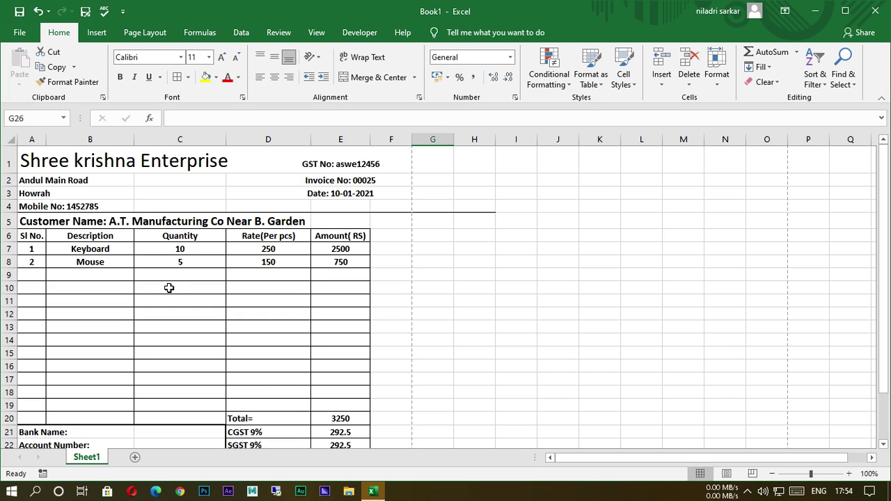
left_click_drag(26, 184, 86, 206)
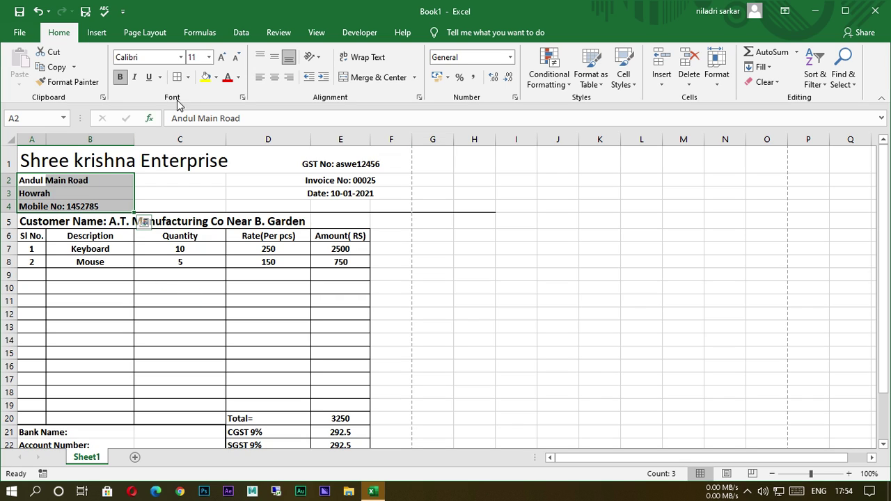
left_click(221, 57)
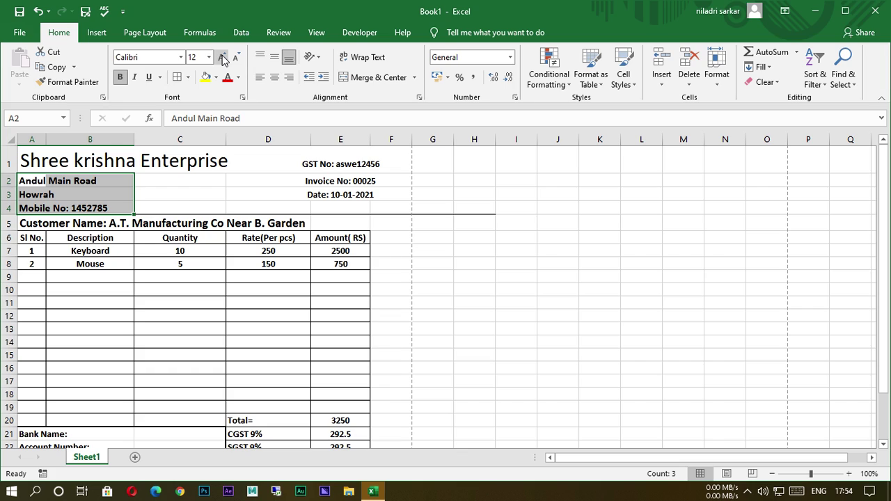
left_click(491, 345)
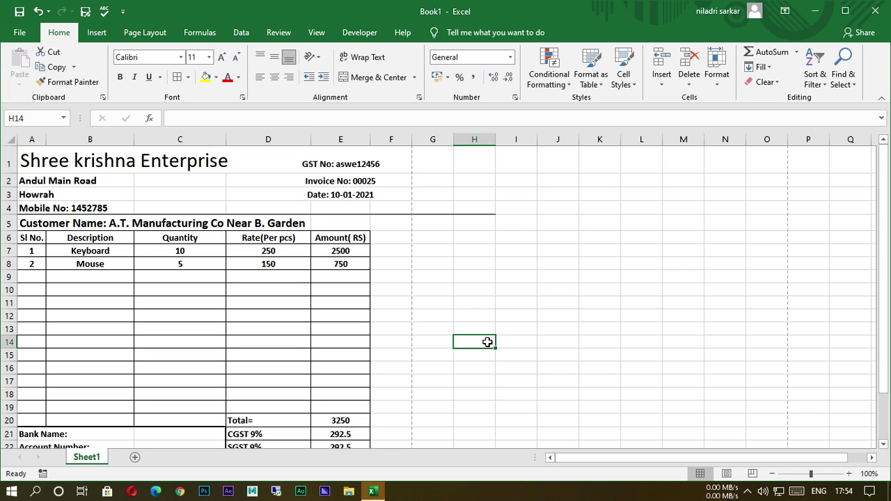
key("alt+z")
left_click(461, 133)
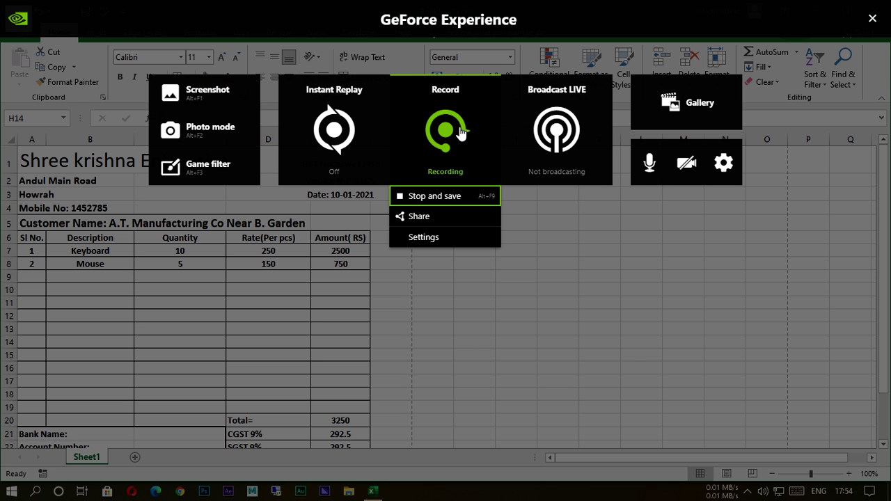